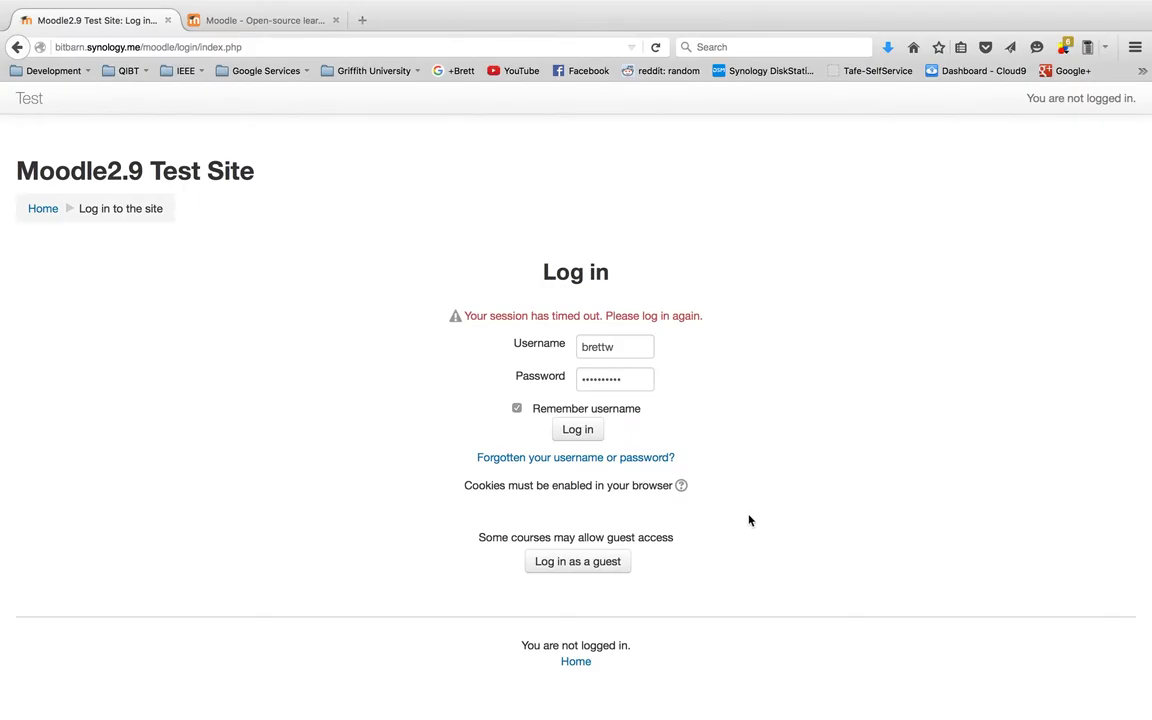
Log back in to the Moodle2.9 Test Site with the pre-filled username and password.
click(597, 430)
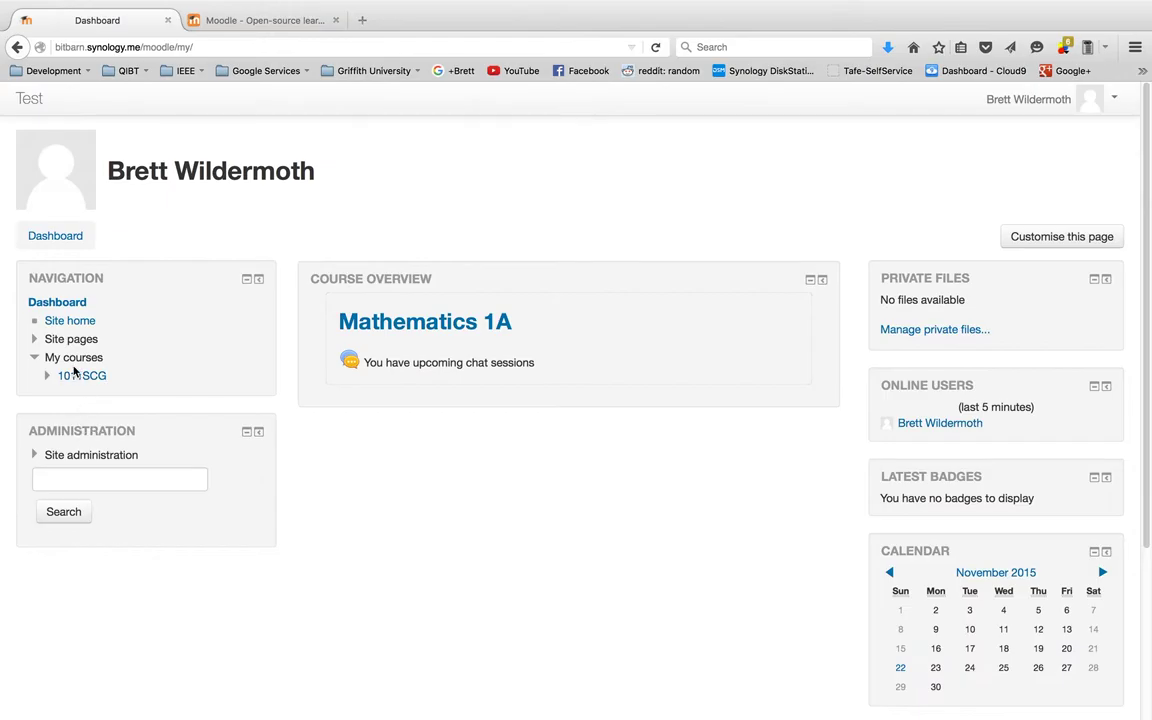
Open the 1011SCG (Mathematics 1A) course from My courses in the Navigation block.
click(74, 377)
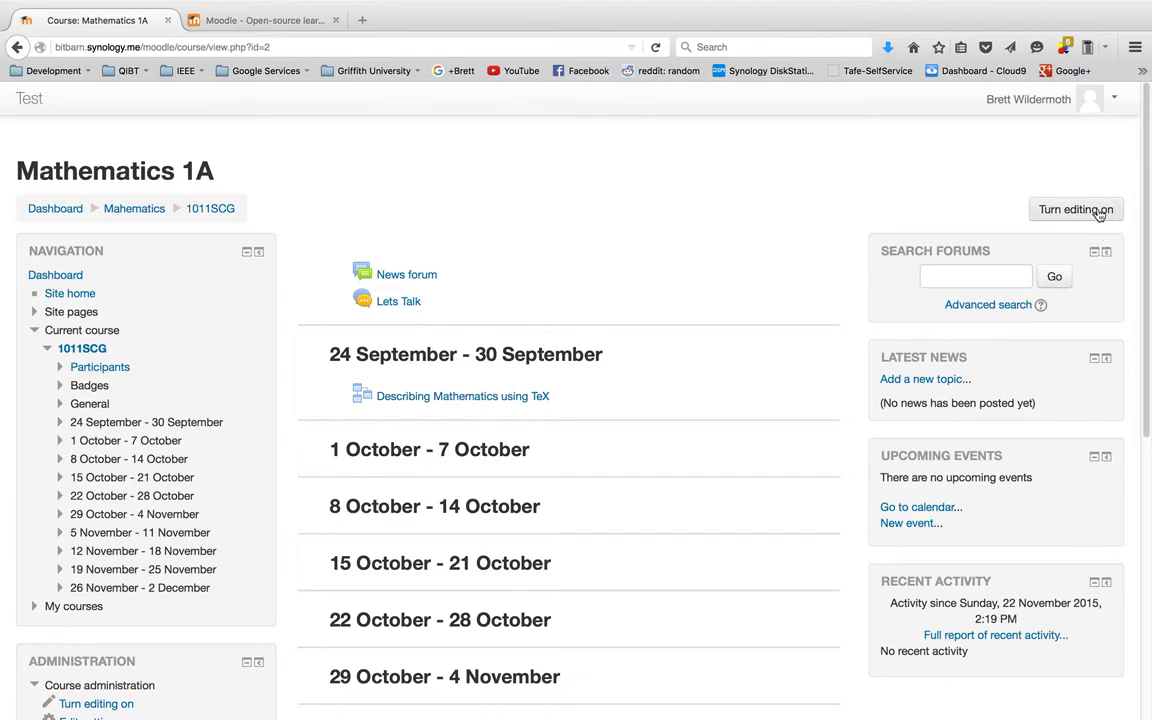
Turn editing on, then open and cancel the Add an activity dialog for the 24 September week.
click(1099, 214)
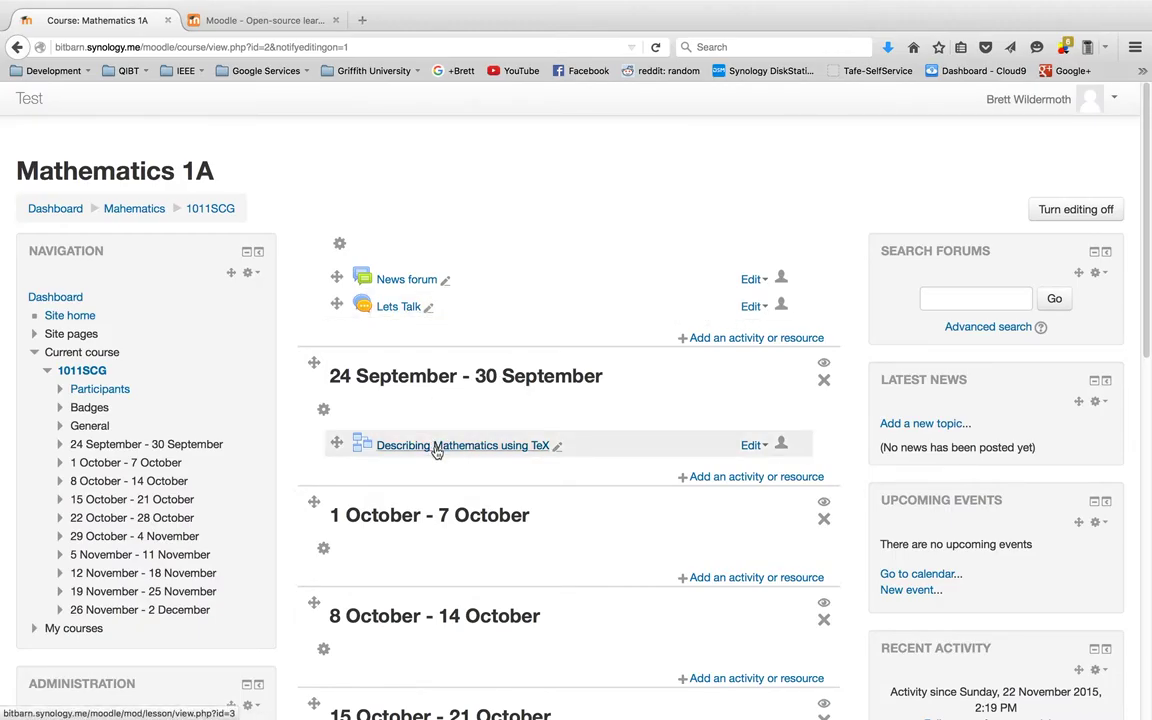
click(752, 478)
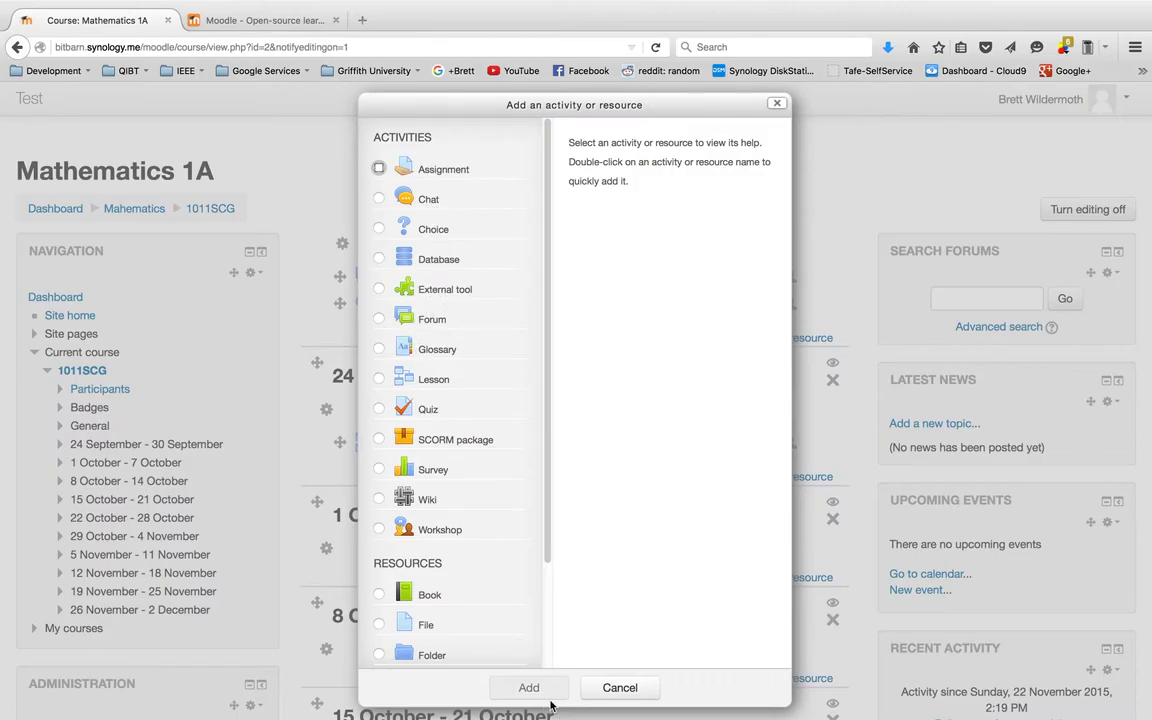
click(618, 688)
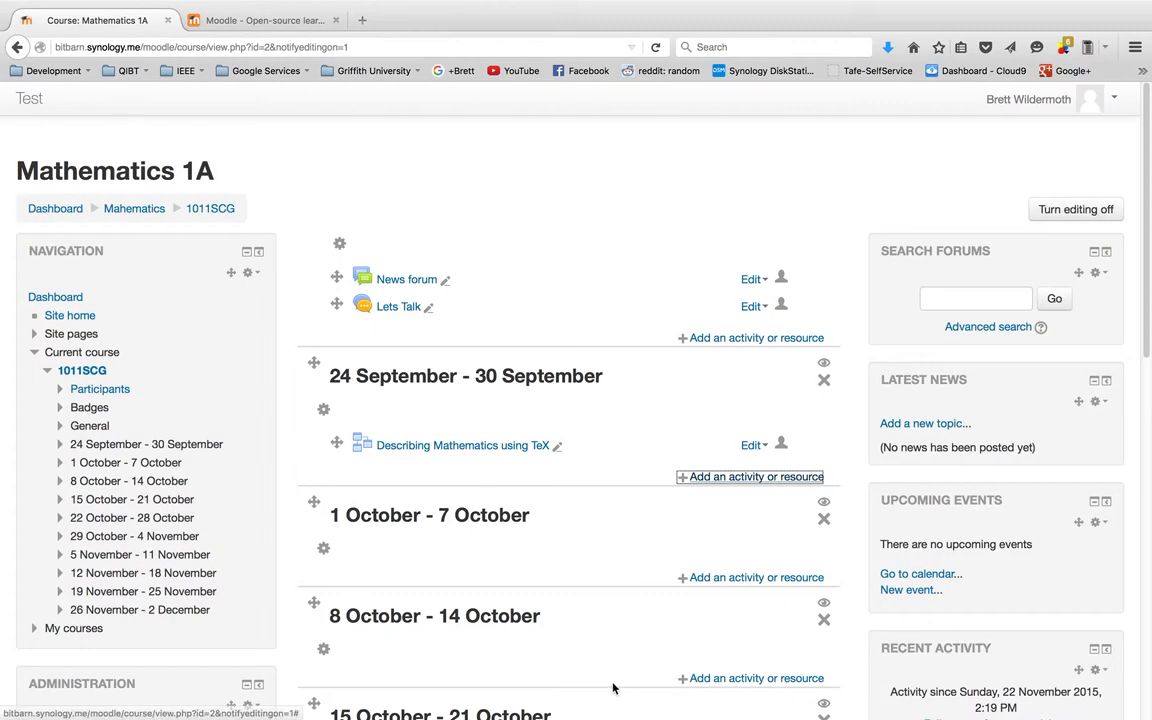
click(252, 20)
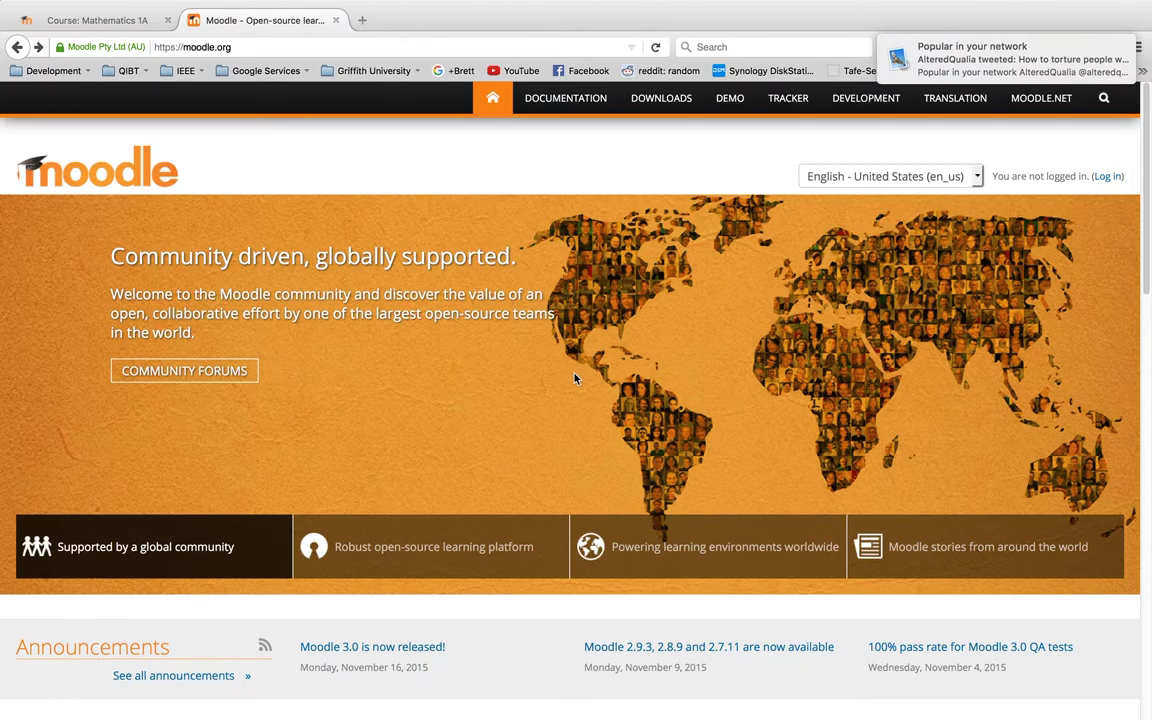
Scroll down the moodle.org home page and open Plugins under Setting up.
scroll(575, 378, down, 5)
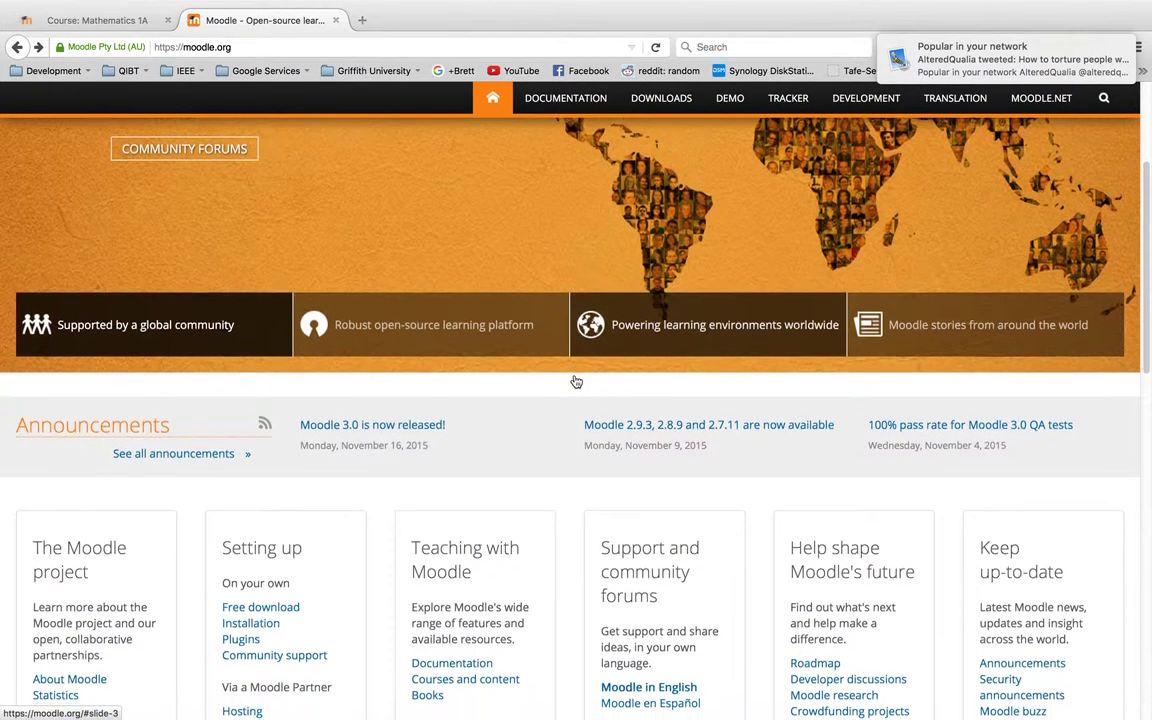
scroll(575, 380, down, 2)
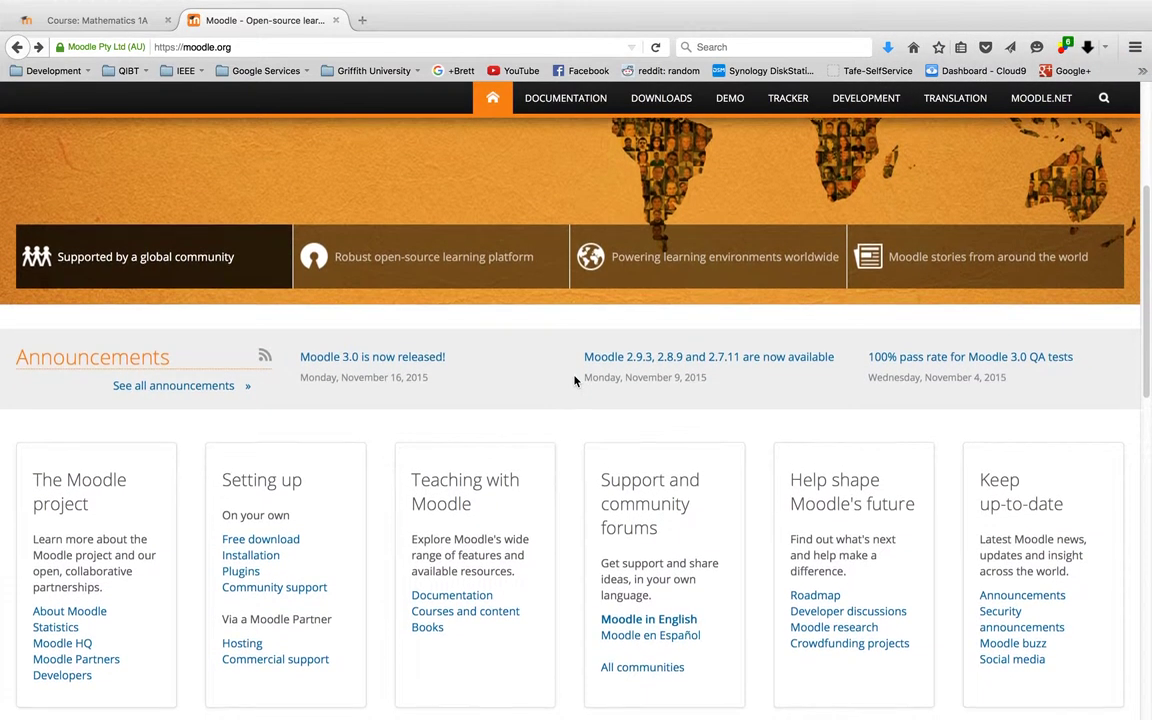
scroll(560, 375, down, 2)
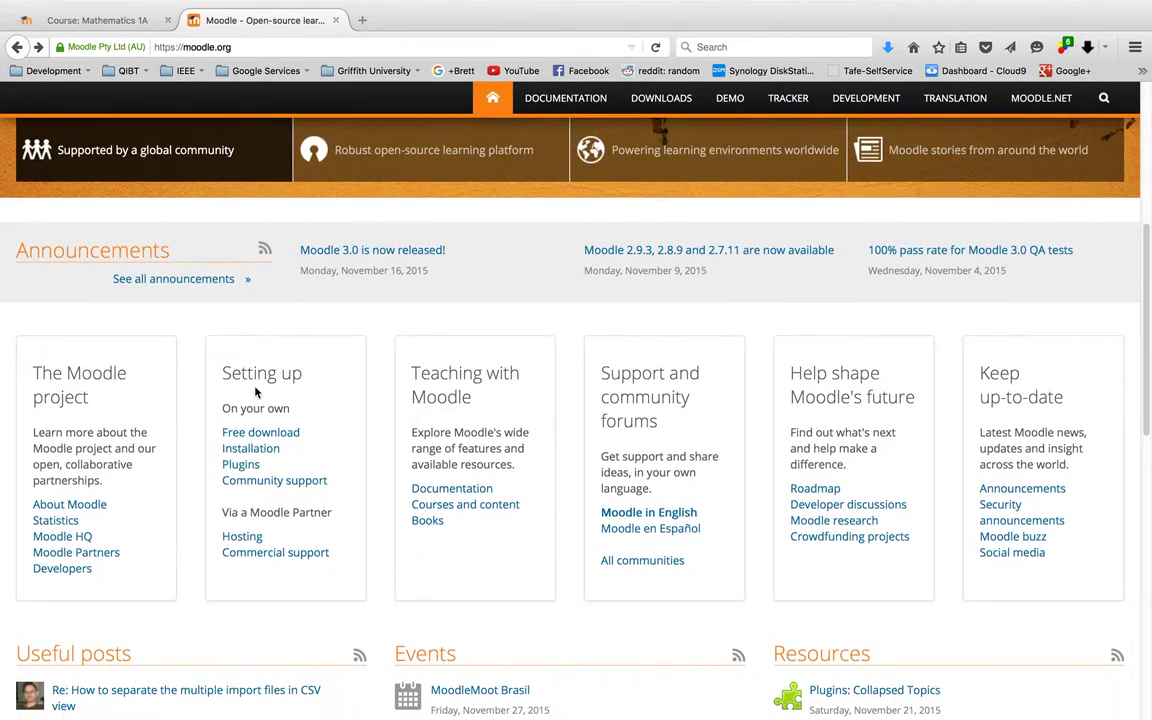
click(241, 465)
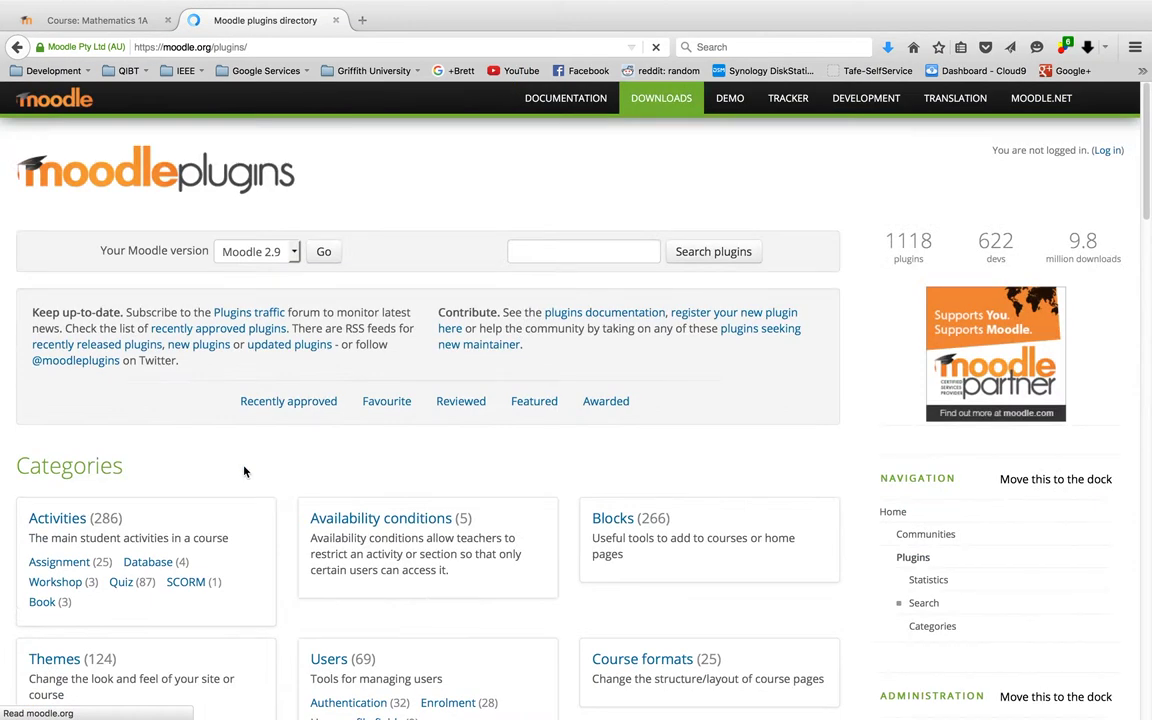
Browse the plugin categories, such as Activities (286) and Blocks (266), then return to the top.
scroll(339, 487, down, 5)
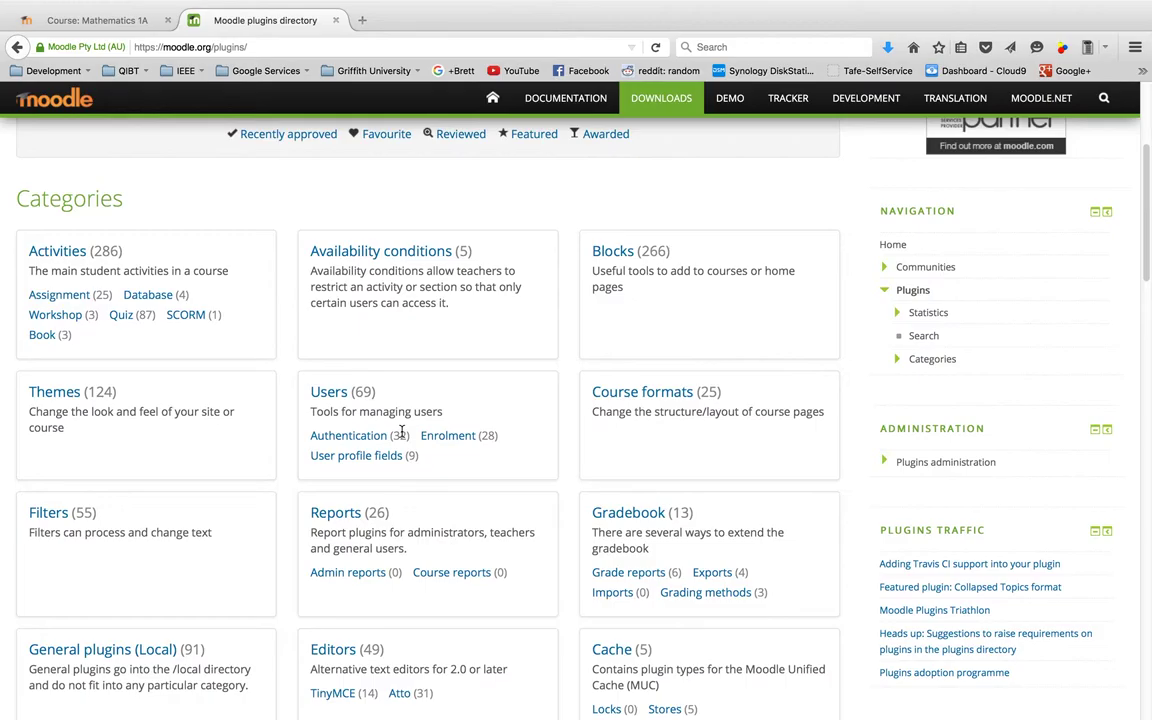
scroll(130, 480, down, 3)
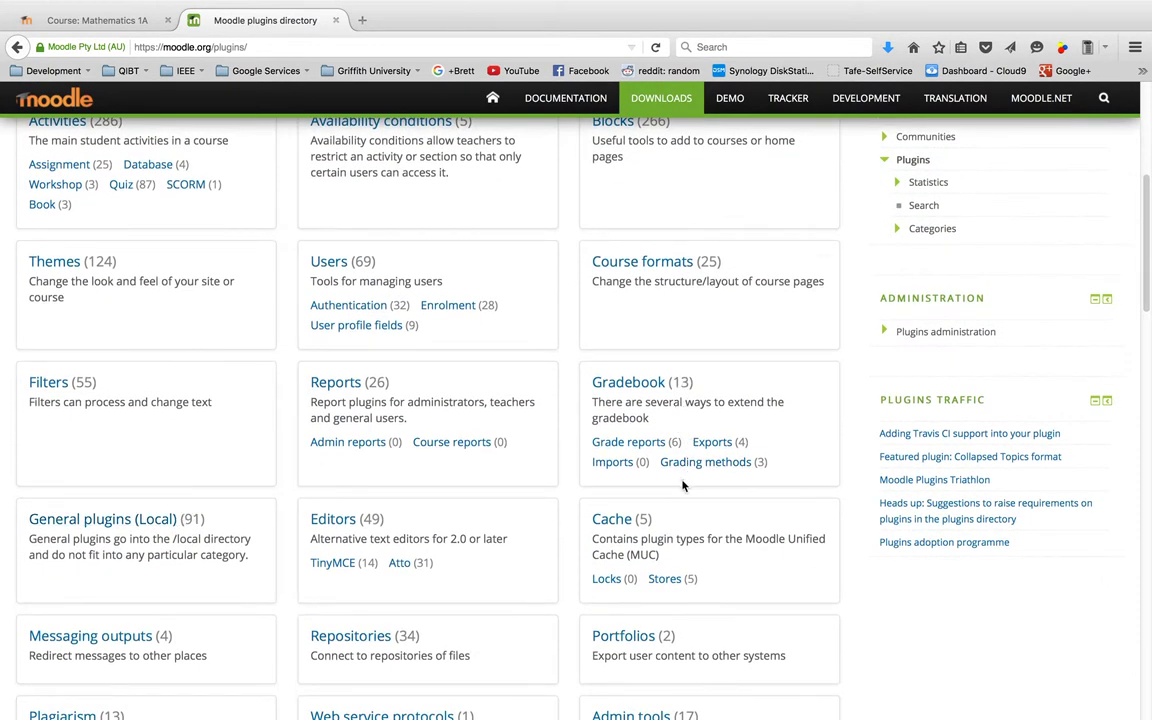
scroll(658, 482, down, 4)
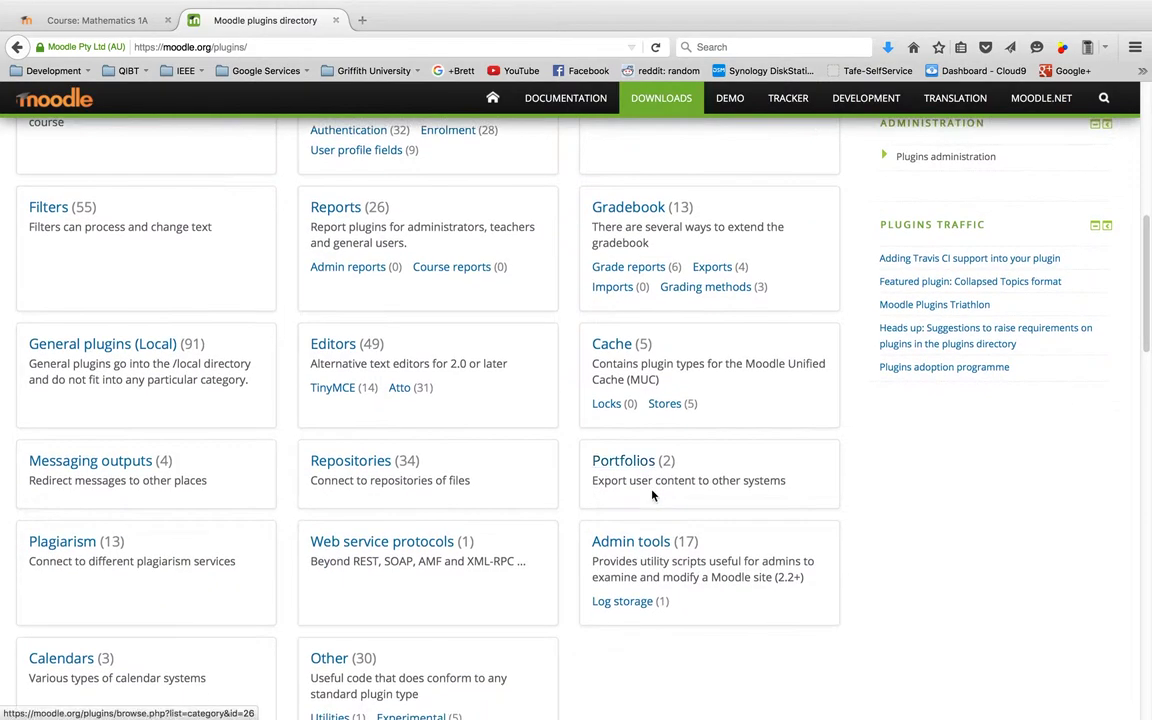
scroll(652, 496, down, 2)
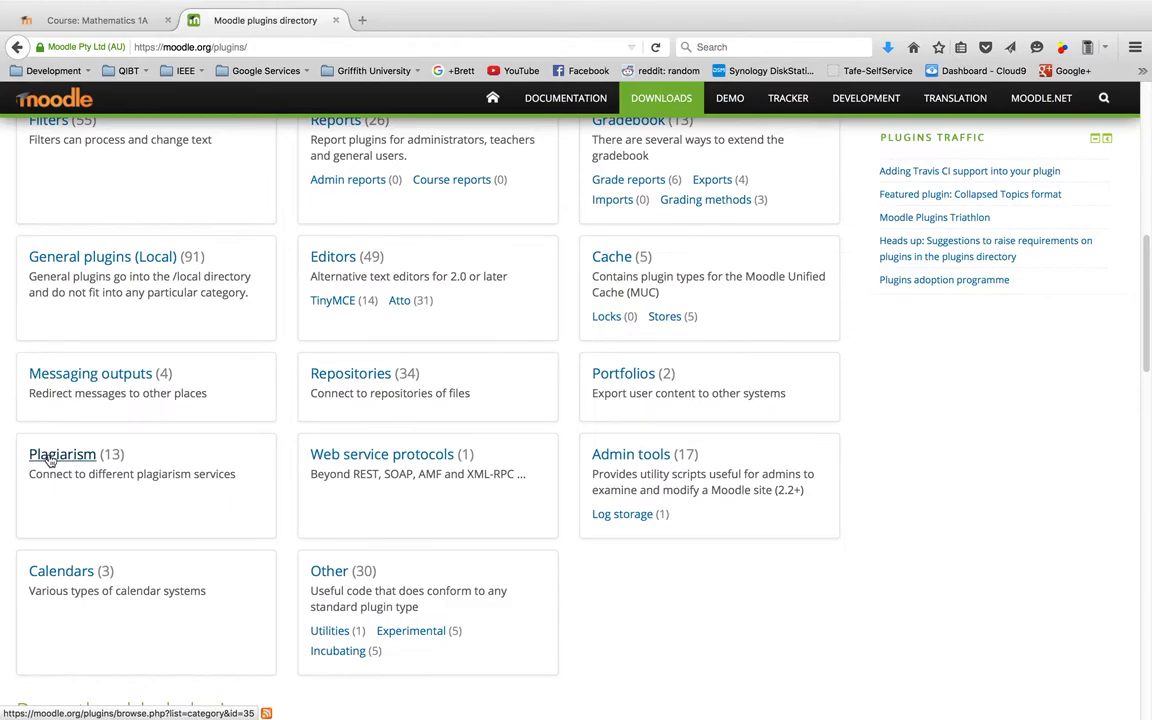
scroll(50, 457, up, 5)
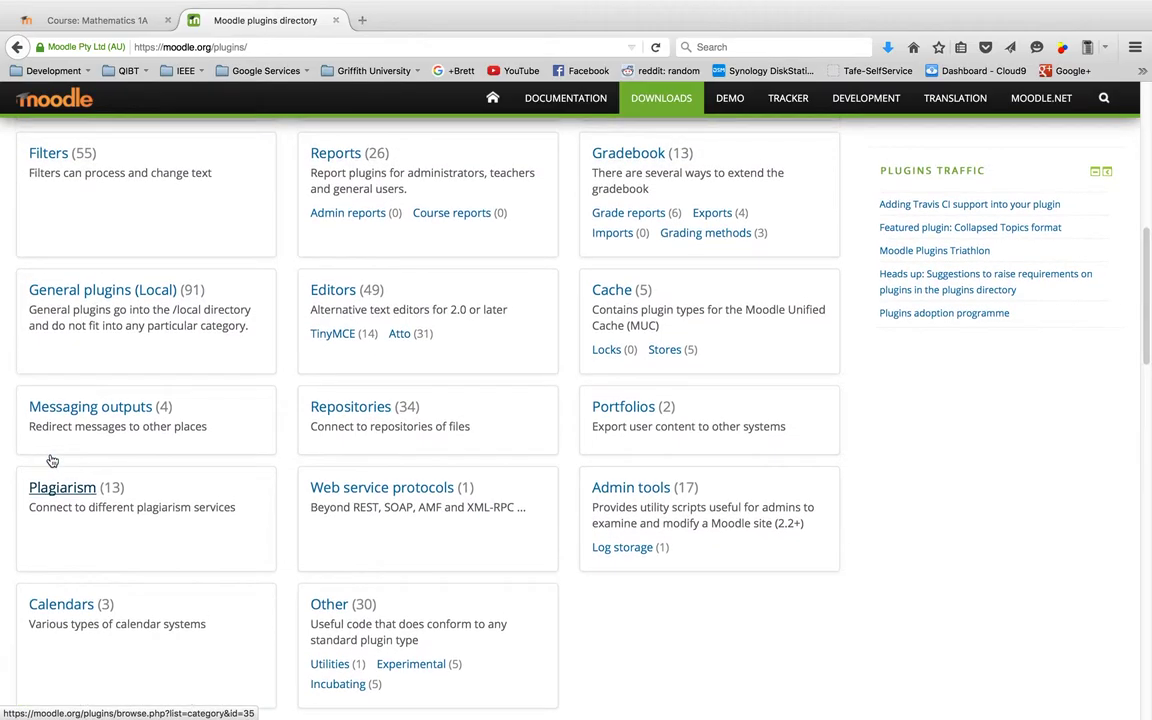
scroll(50, 457, up, 10)
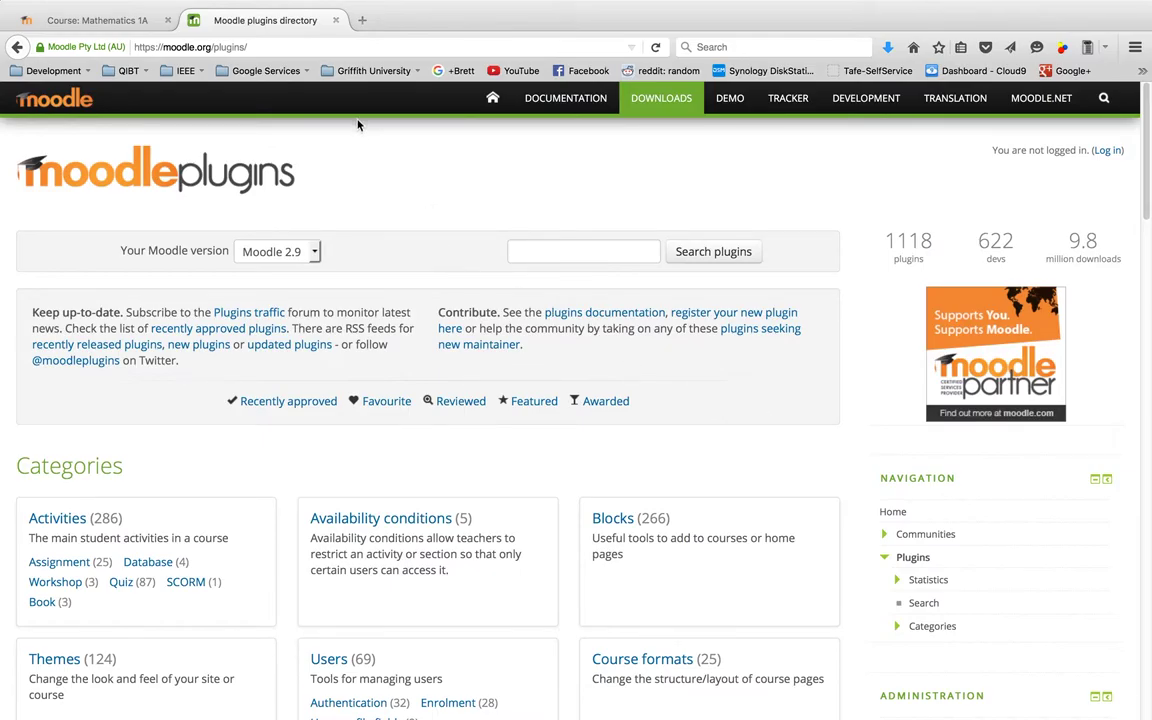
Back on the Course: Mathematics 1A tab, switch editing mode off.
click(110, 18)
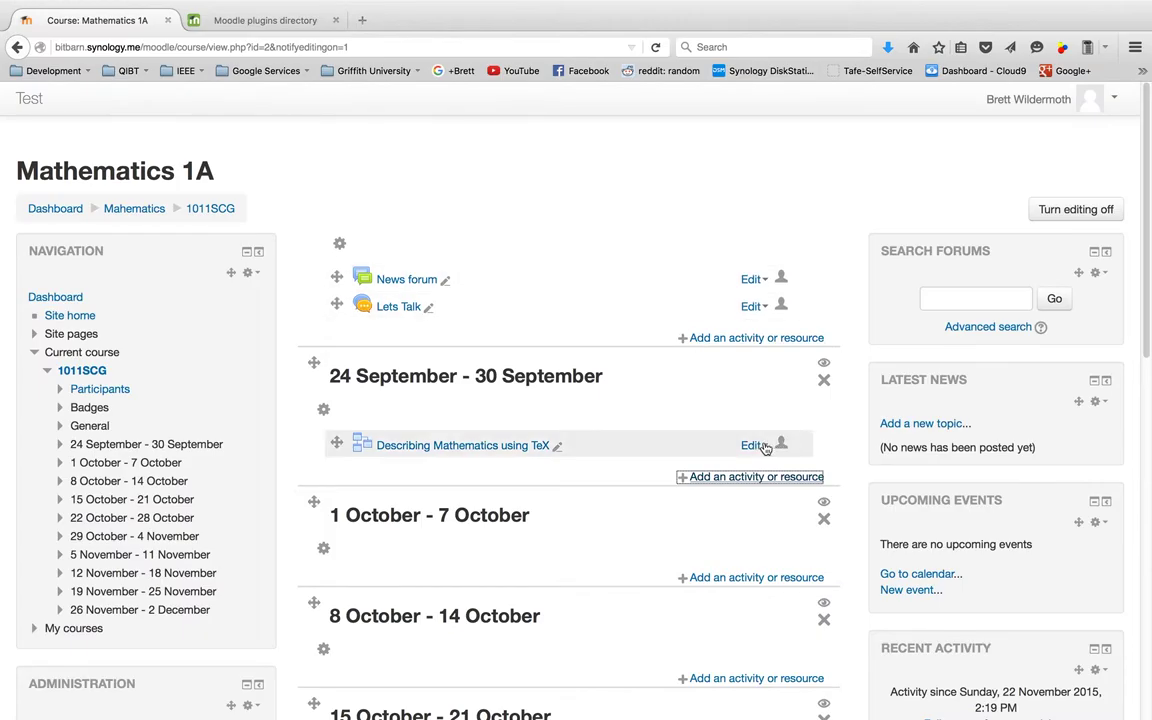
click(1068, 212)
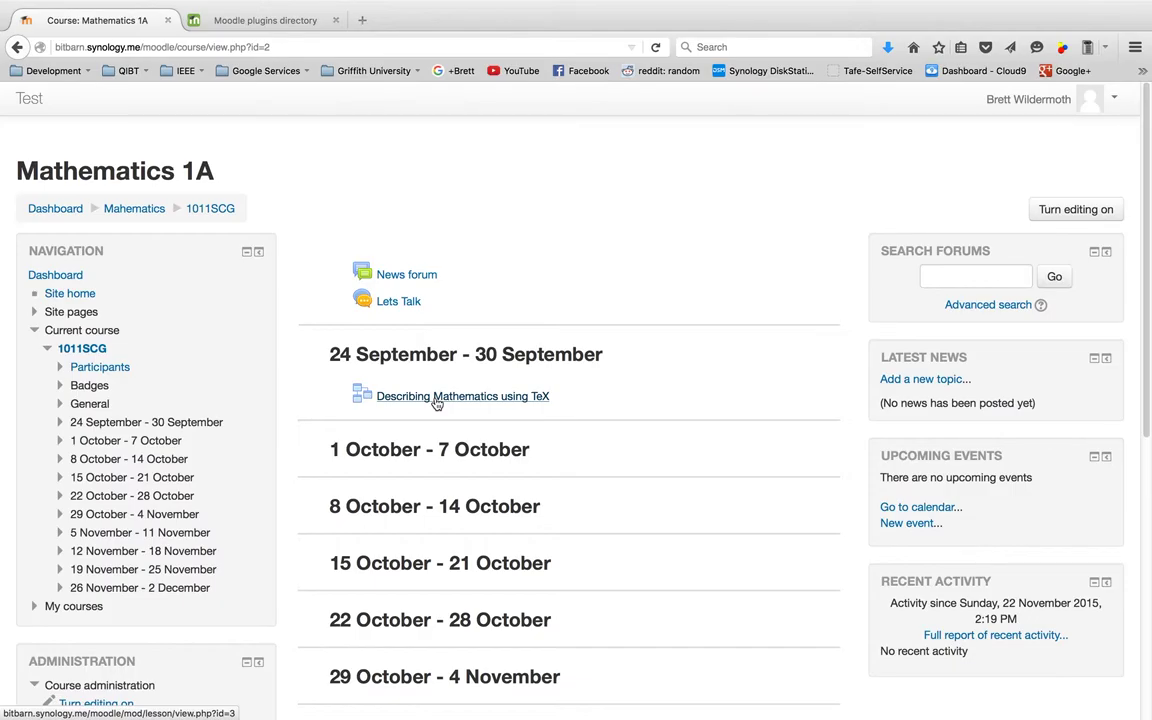
Open the Describing Mathematics using TeX lesson and zoom into its f(x) example formula.
click(436, 399)
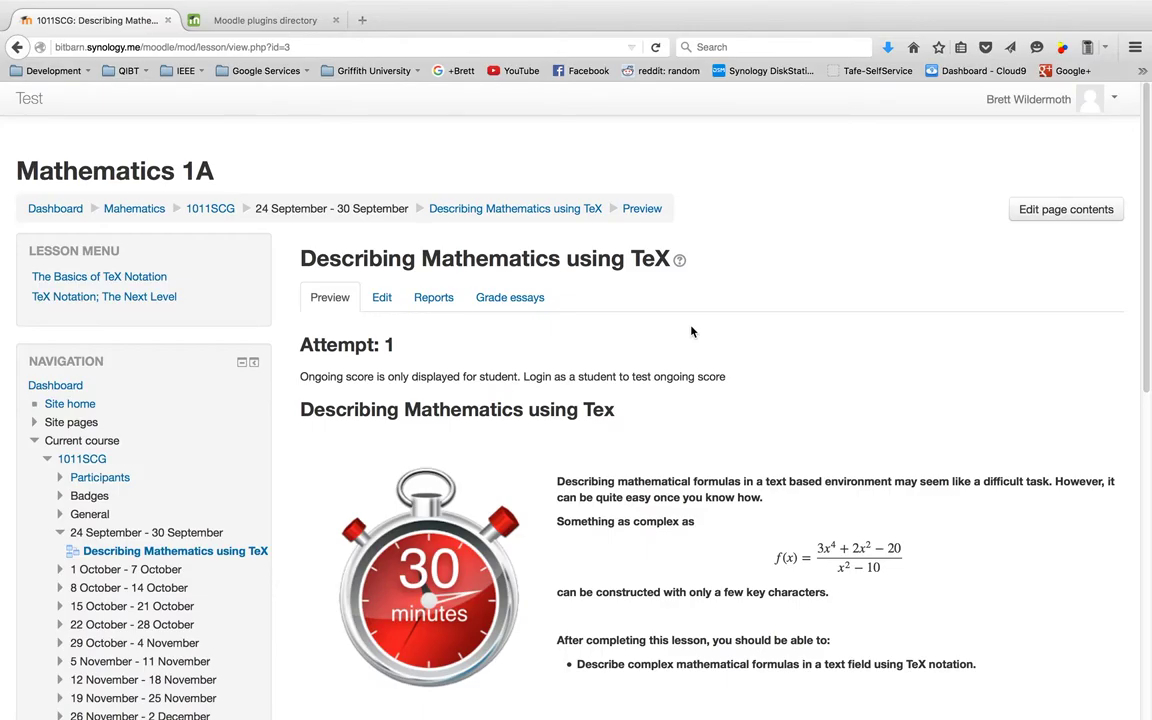
double_click(827, 562)
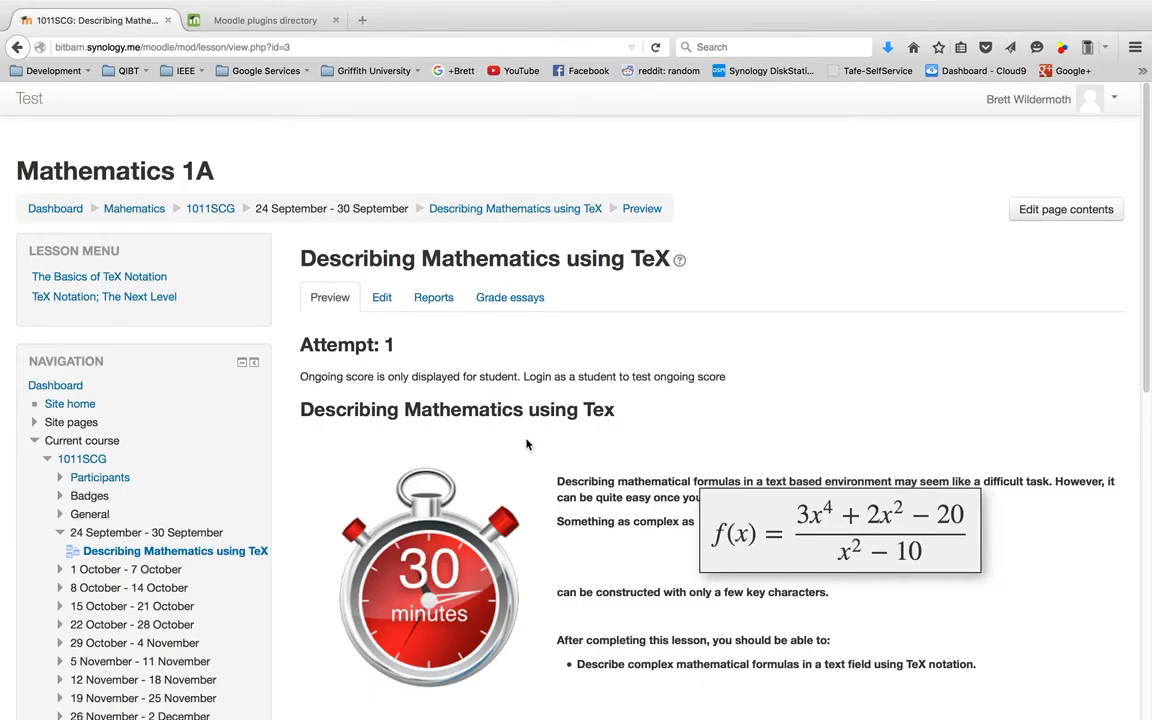
scroll(596, 452, down, 3)
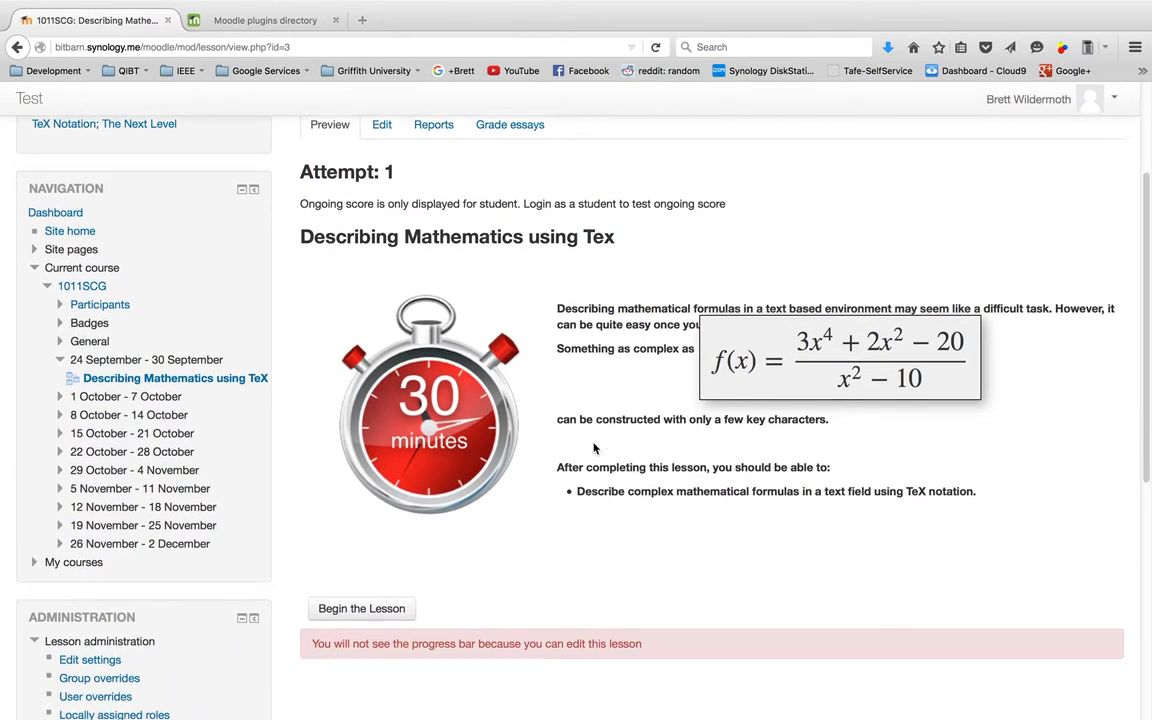
scroll(593, 448, up, 2)
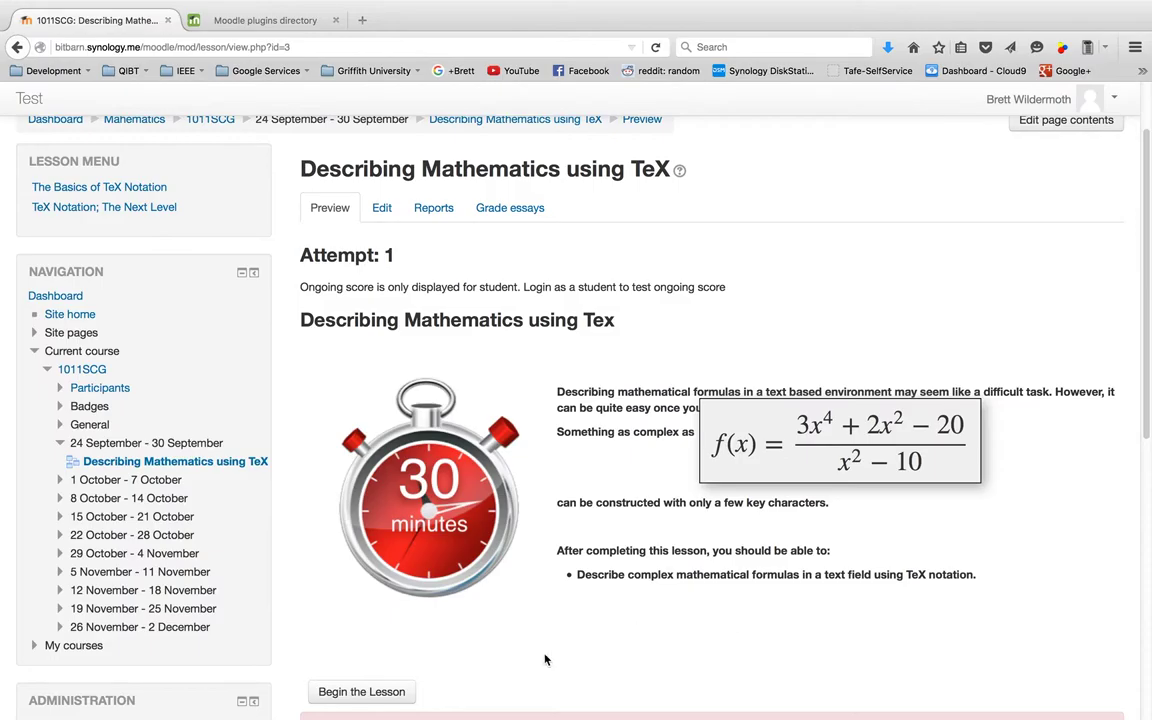
Begin the lesson, read through The Basics of TeX Notation, and advance to the polynomial question.
click(392, 697)
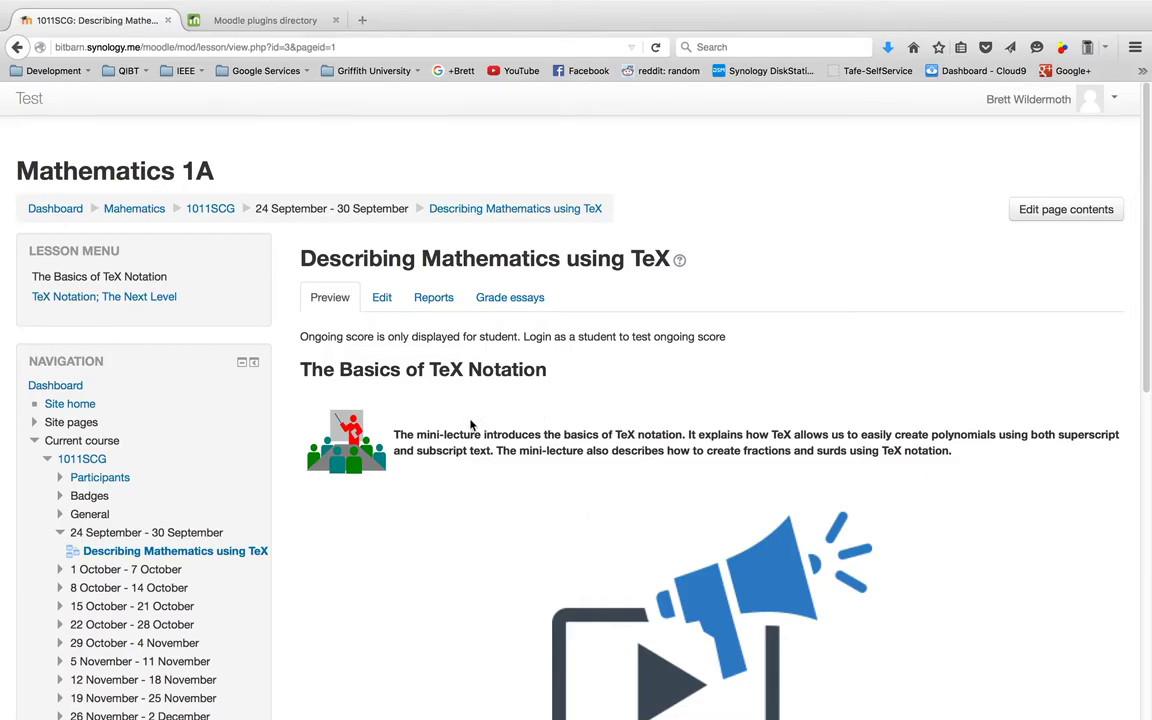
scroll(453, 403, down, 2)
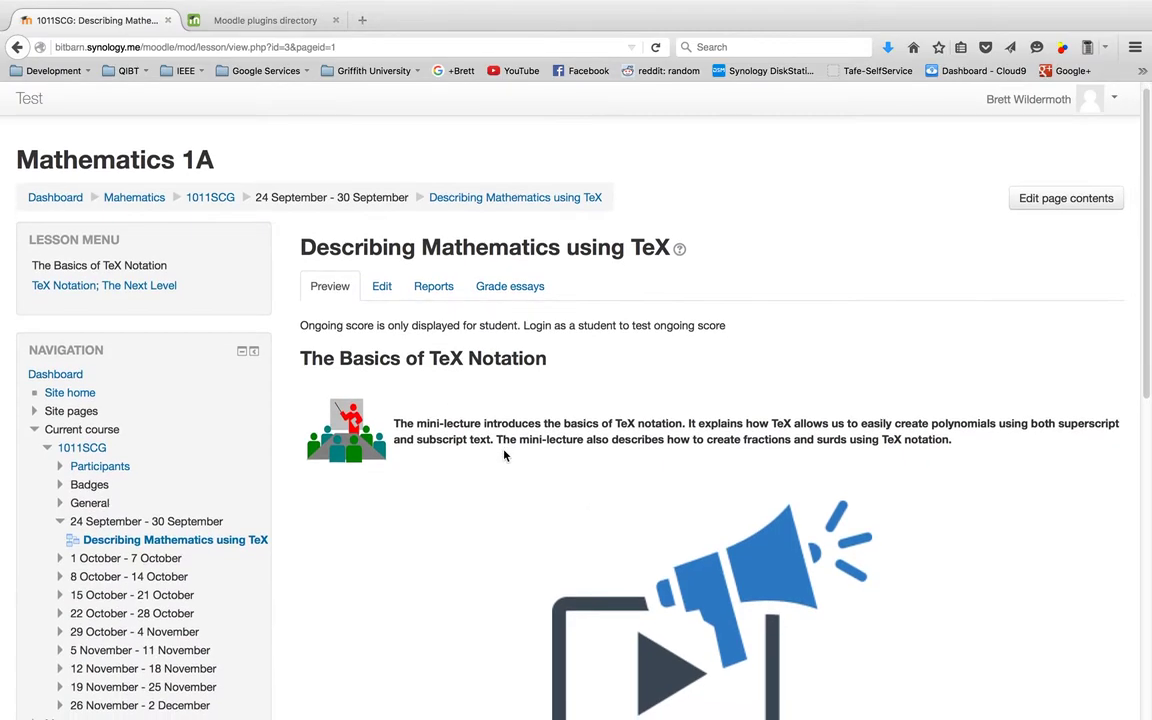
scroll(505, 456, down, 3)
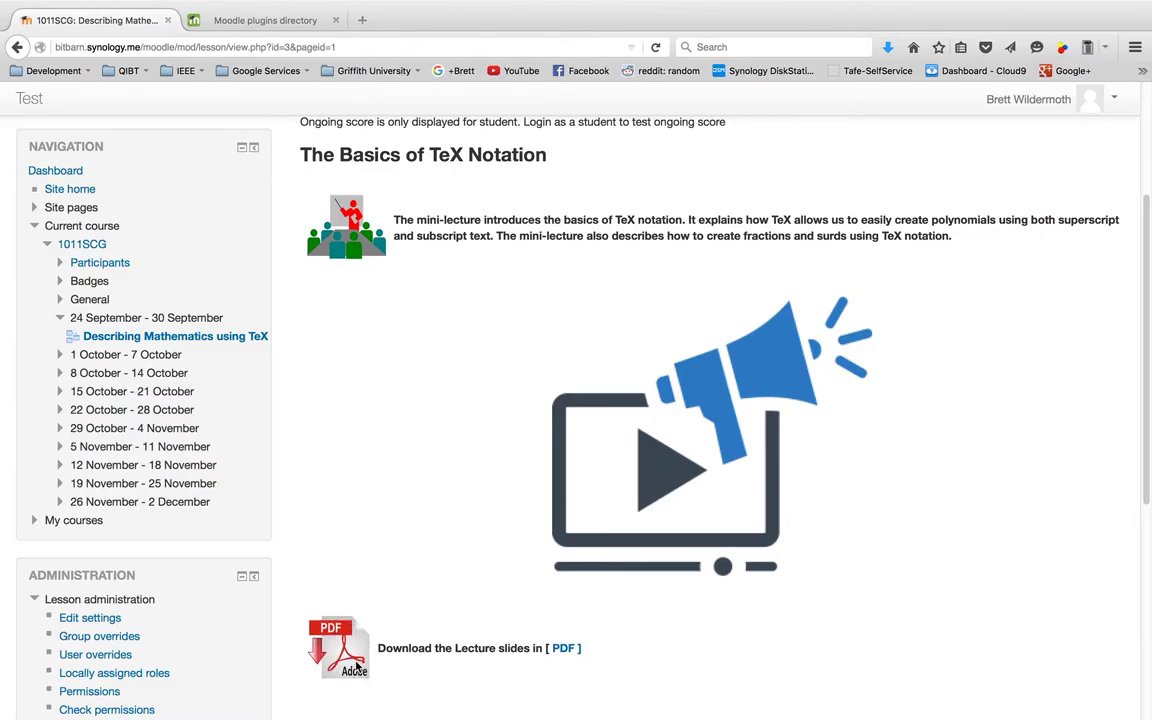
scroll(355, 668, down, 3)
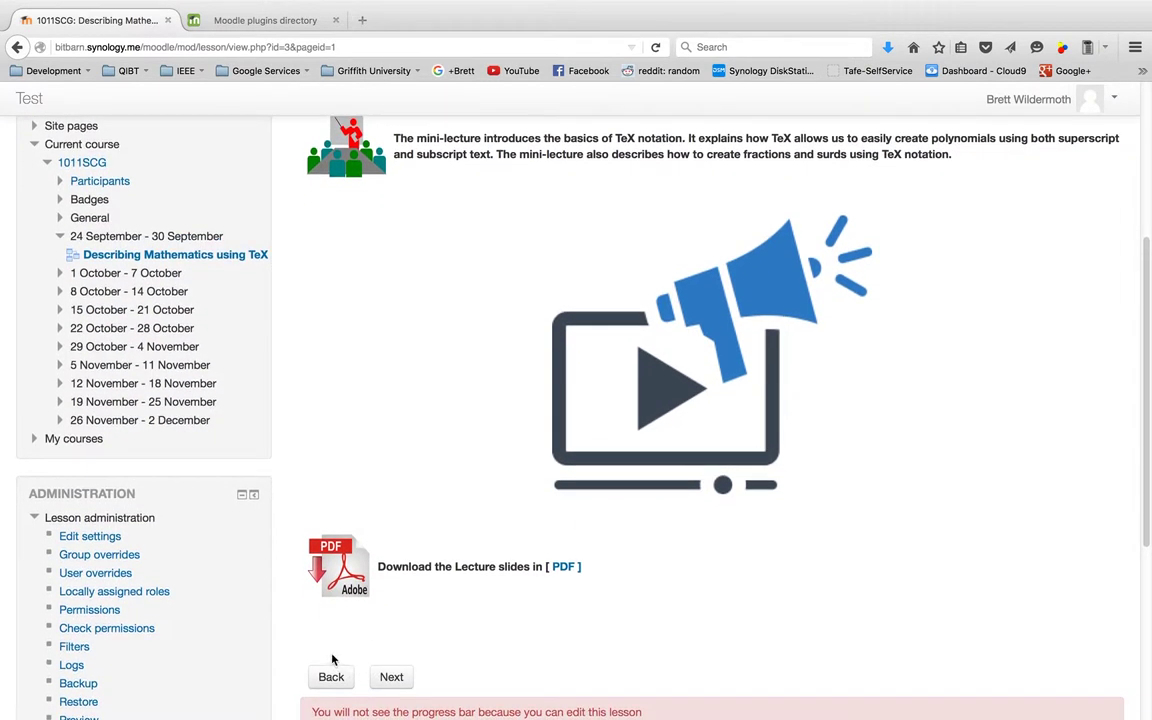
click(393, 678)
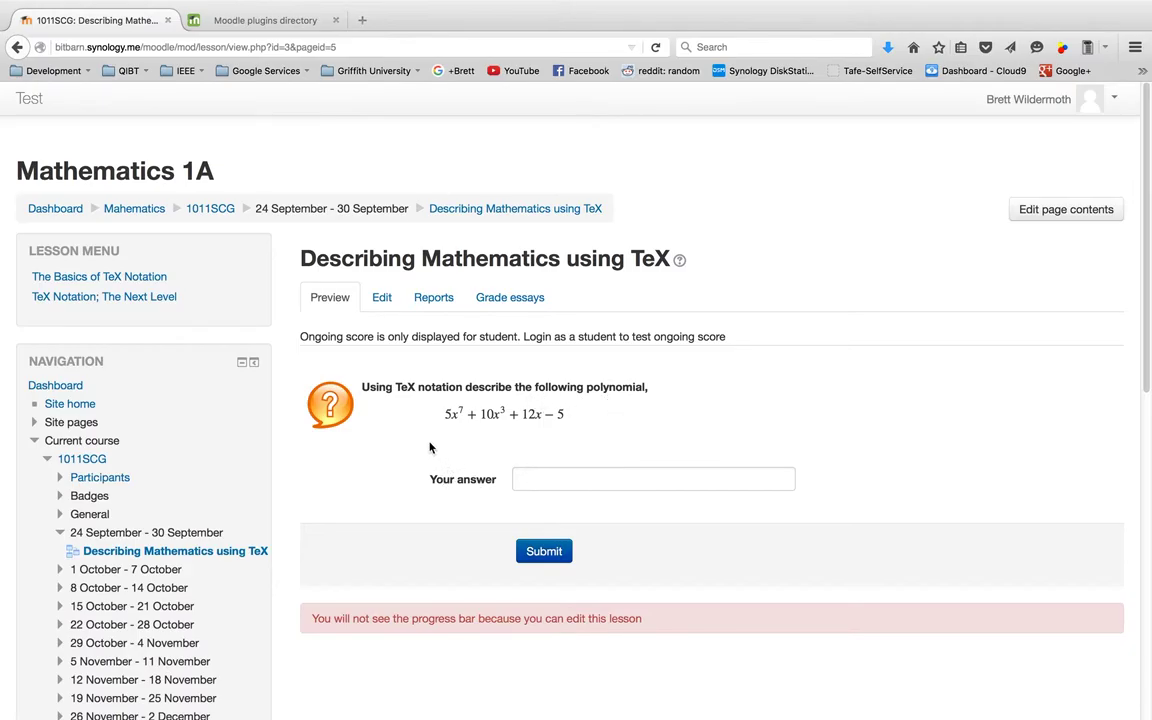
Submit 5x^7+10x^3+12x-5 as the TeX answer to the polynomial question.
click(529, 479)
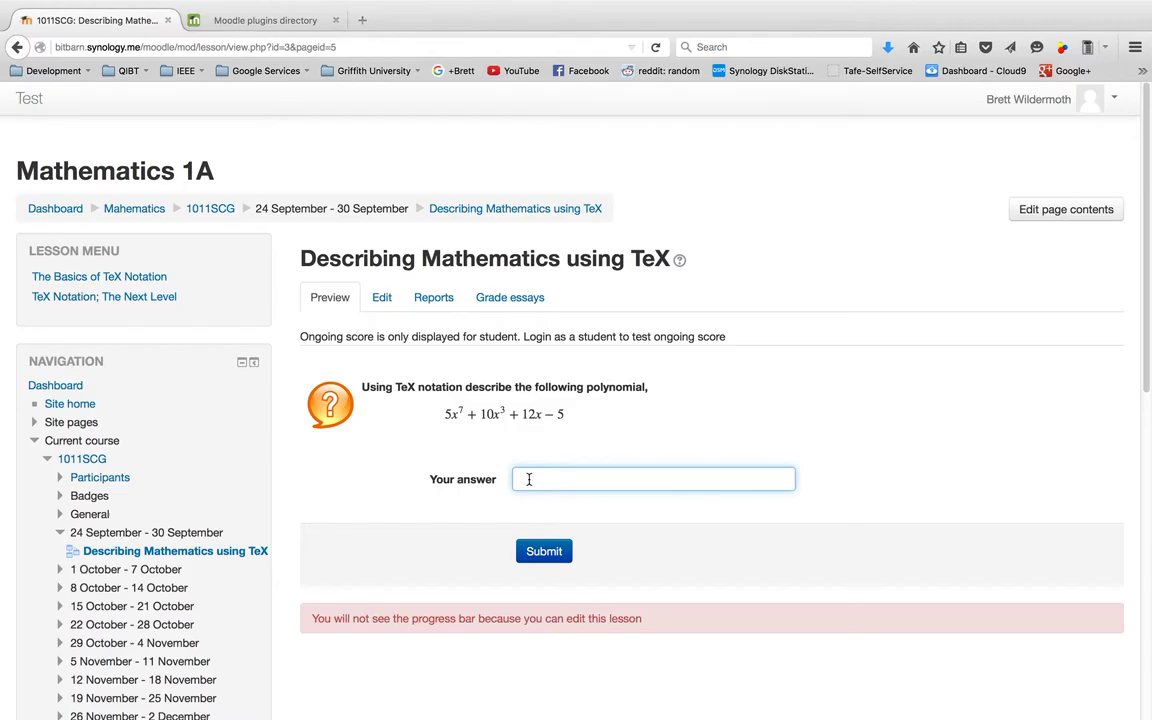
text(5x^7+10x^3+12x-5)
key(Return)
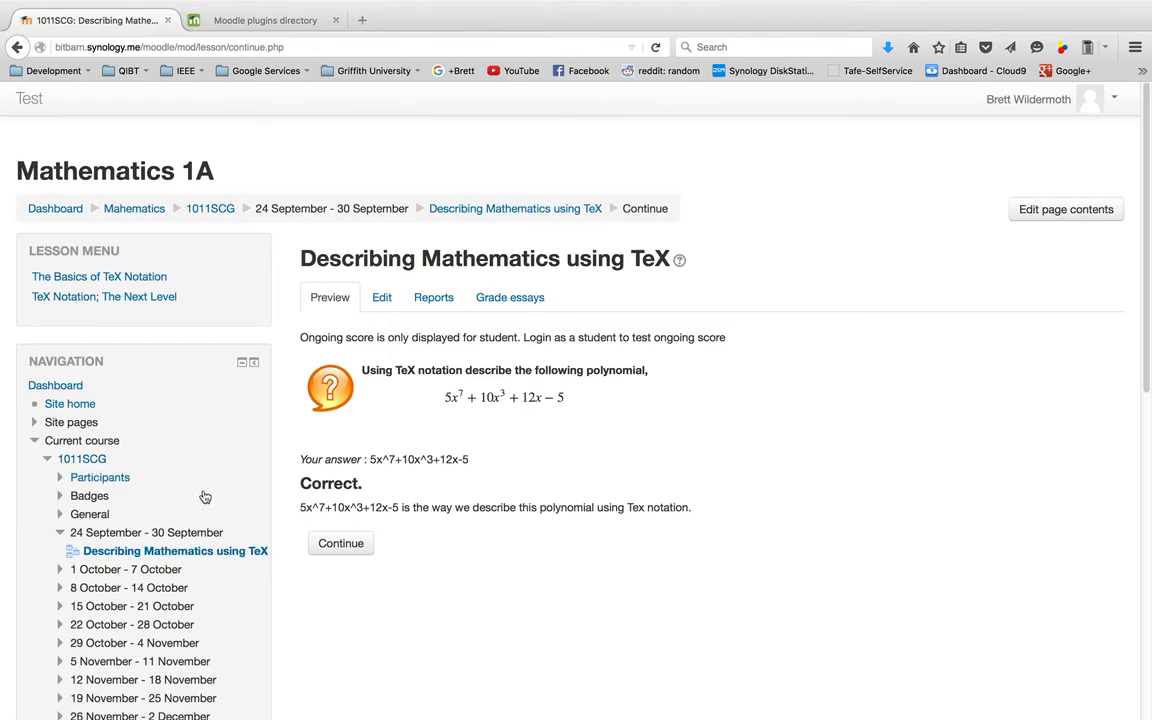
Submit f(x)=\frac{x+4}{x^4+x^2-10} for the rational function question and continue past the Incorrect feedback.
click(340, 543)
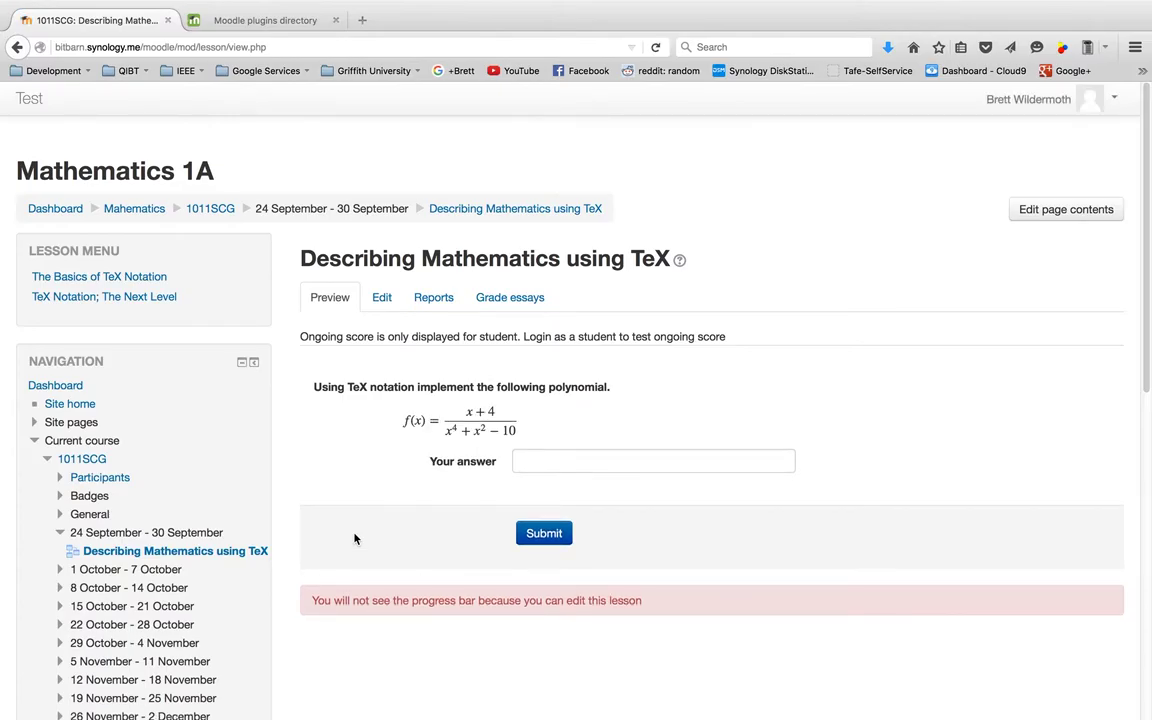
click(562, 456)
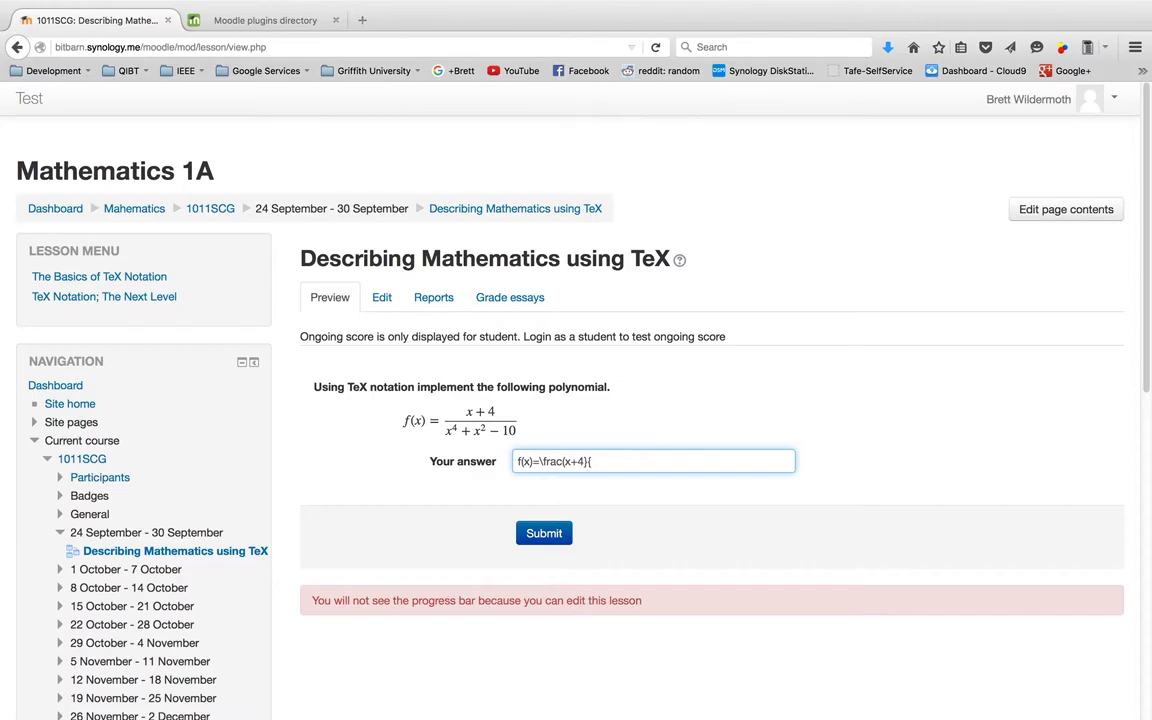
text(x^4+x^2-10})
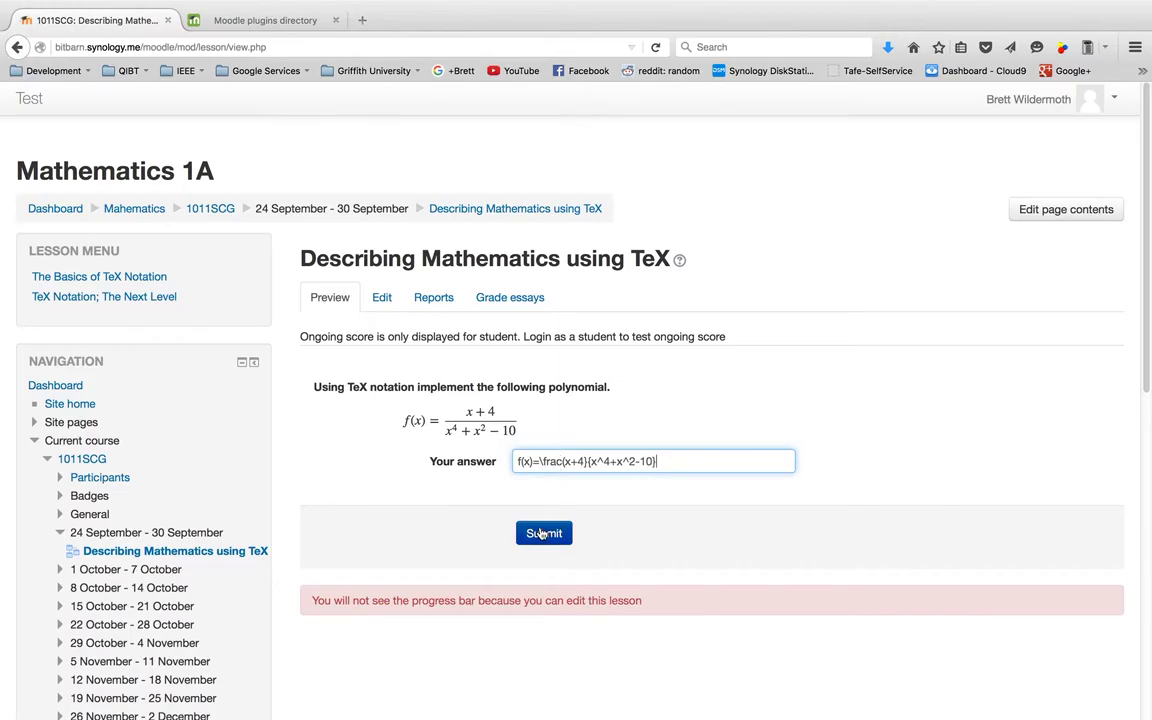
click(545, 532)
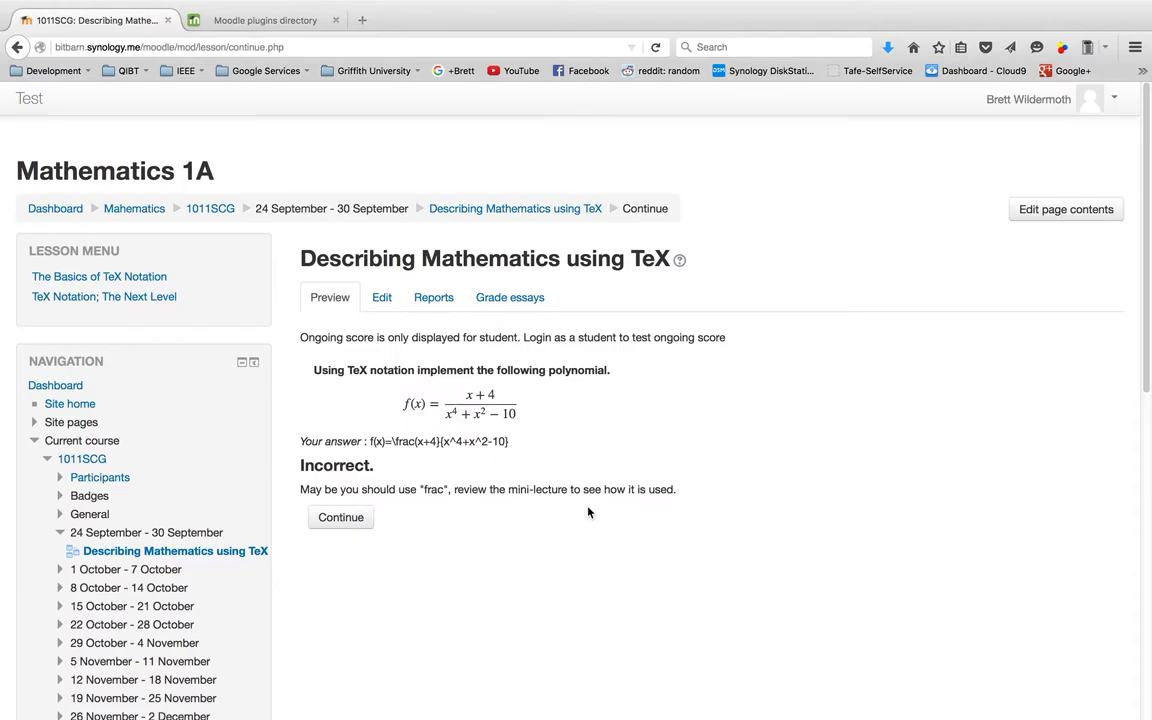
click(328, 522)
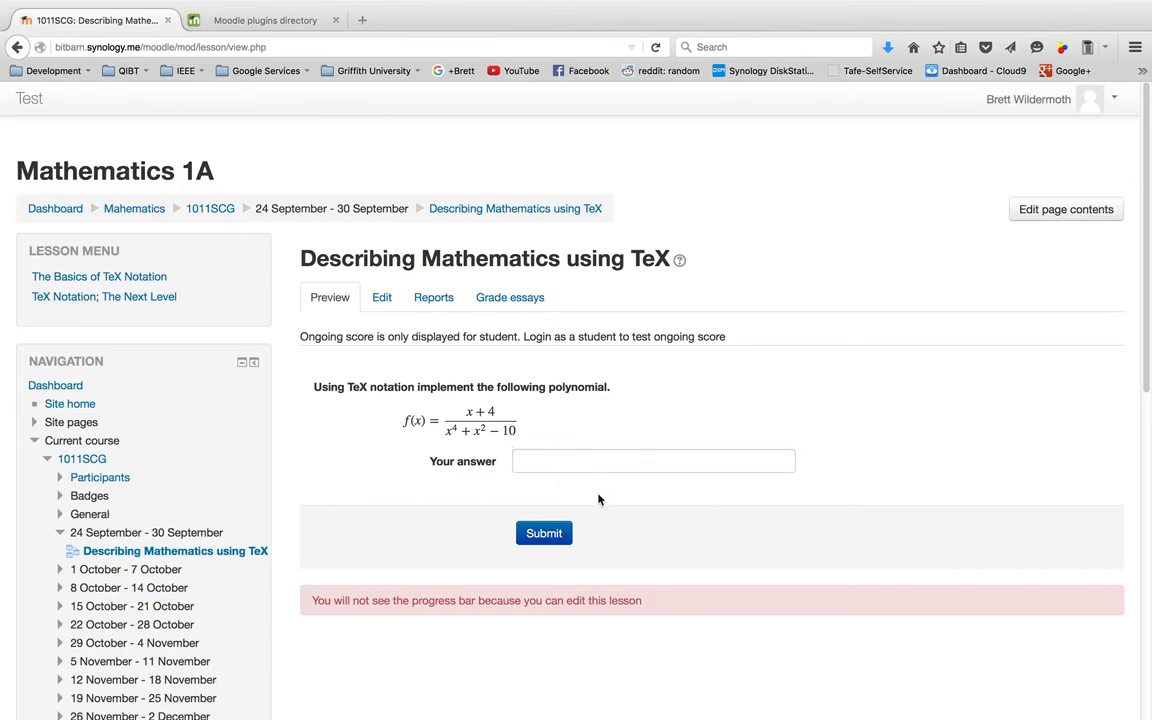
From the lesson's Edit tab, open the TeX Notation; The Next Level page and look it over.
click(527, 462)
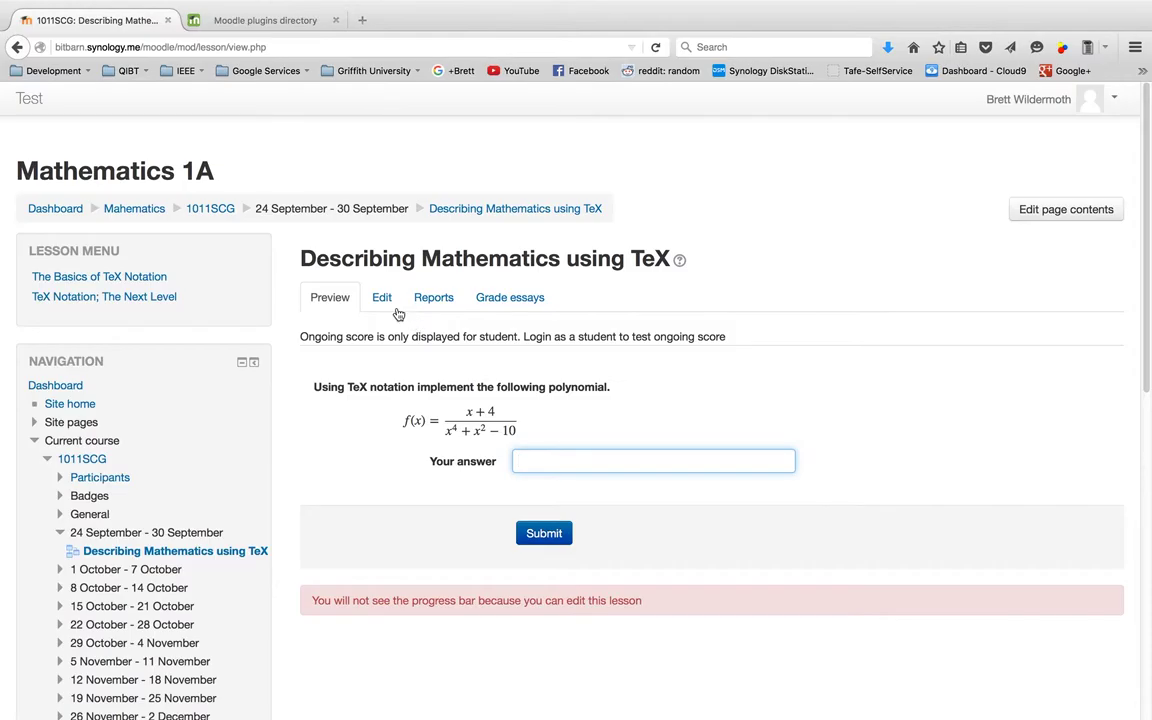
click(386, 300)
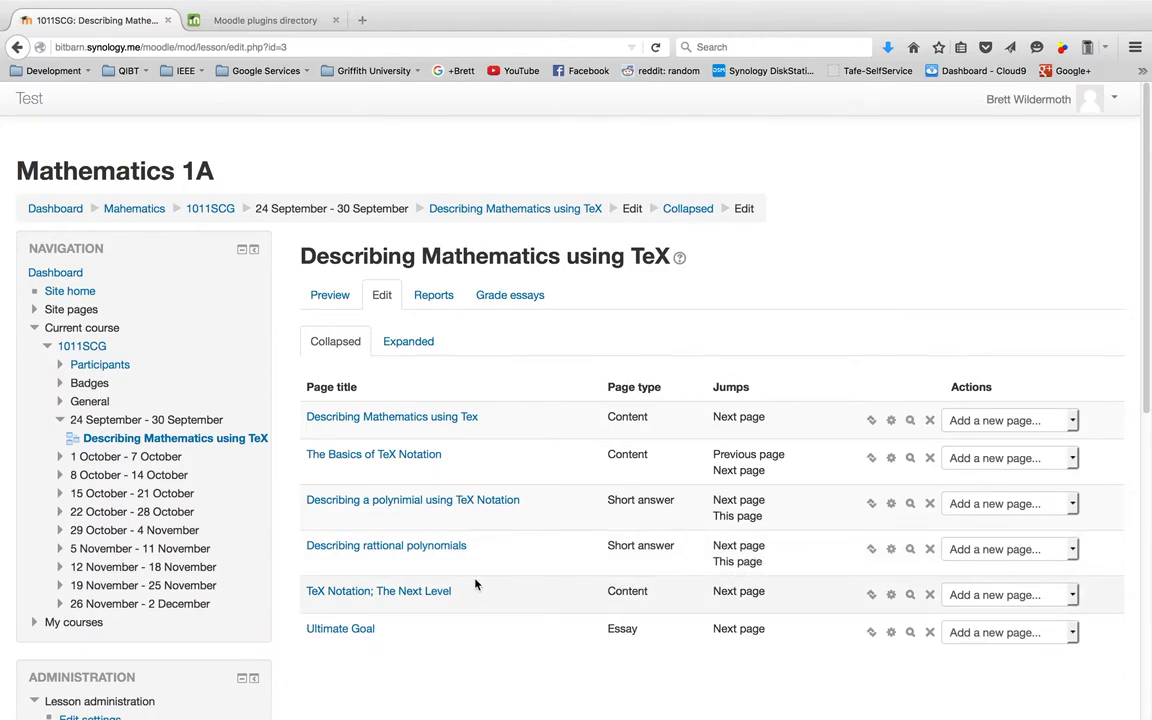
click(420, 591)
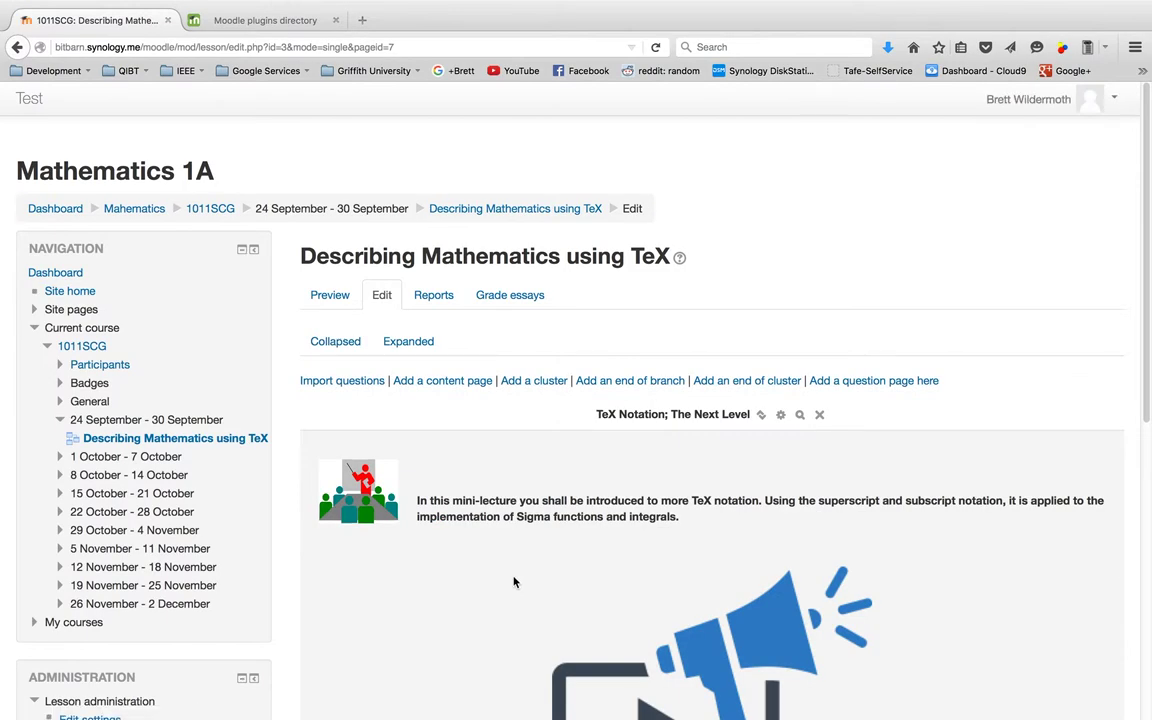
scroll(534, 581, down, 5)
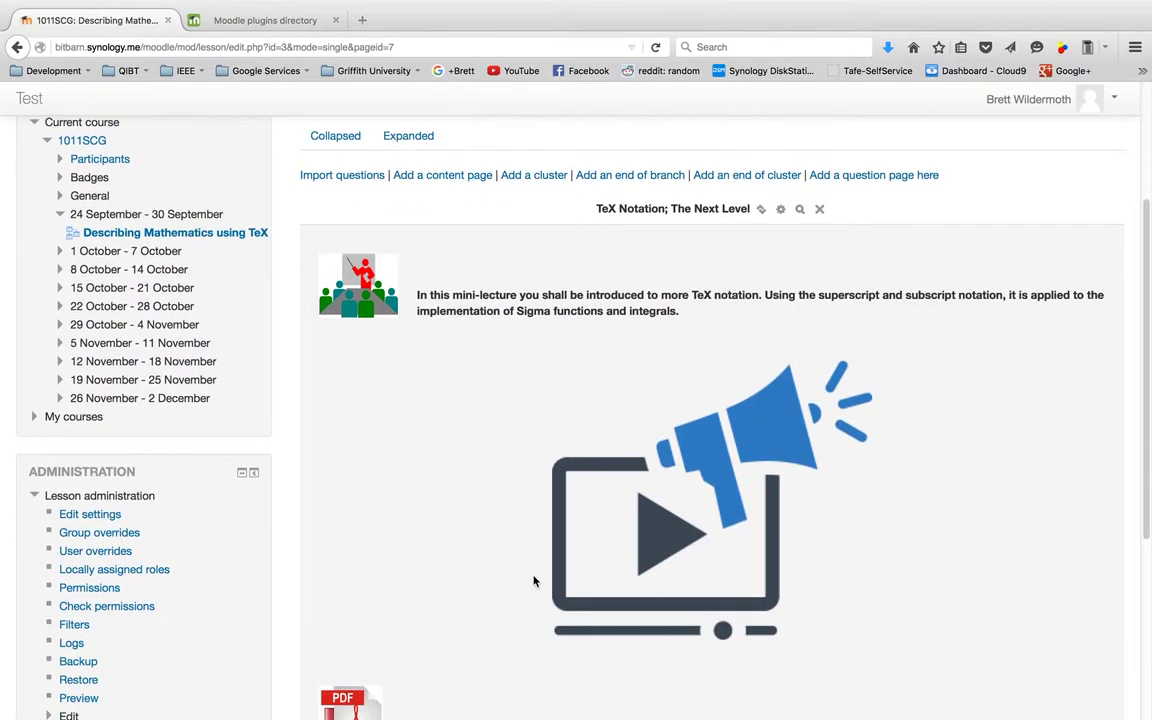
scroll(534, 581, down, 4)
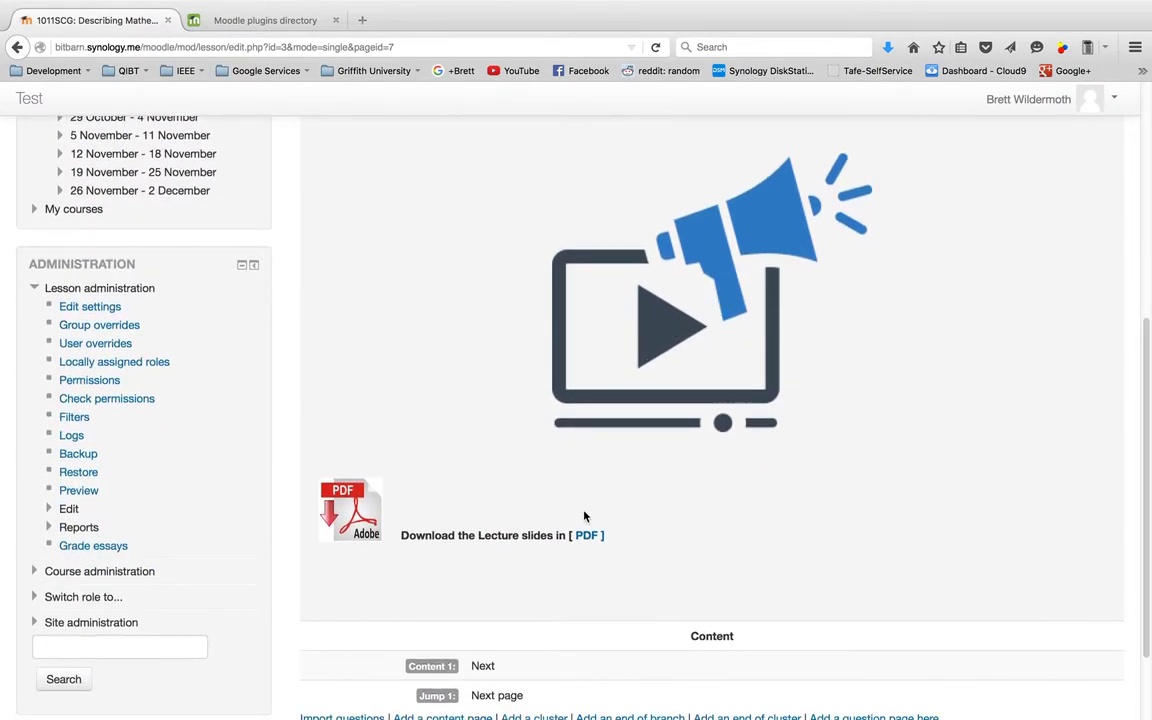
scroll(582, 540, down, 3)
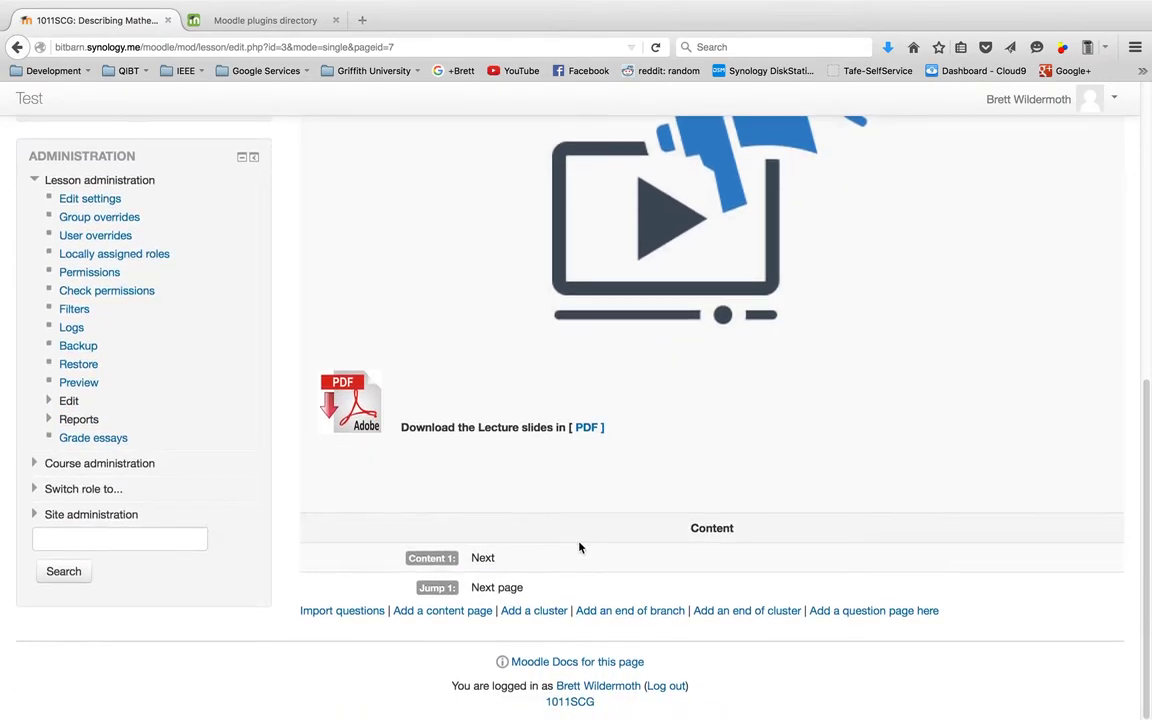
scroll(560, 520, up, 7)
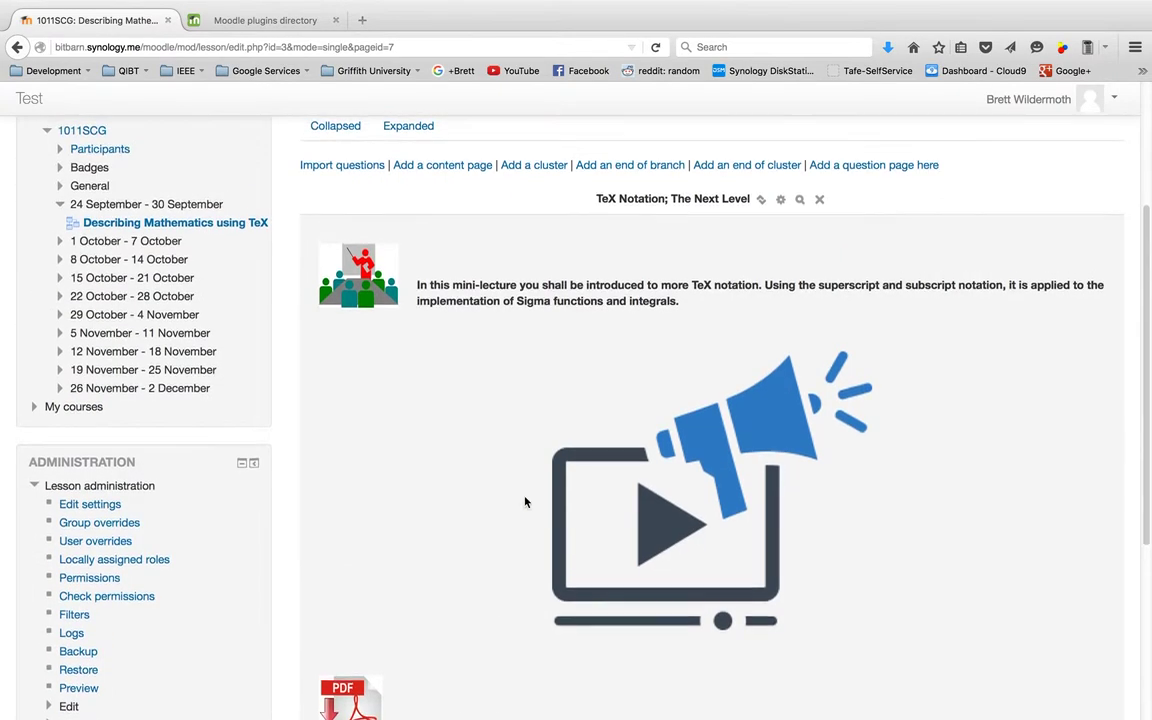
scroll(400, 300, up, 5)
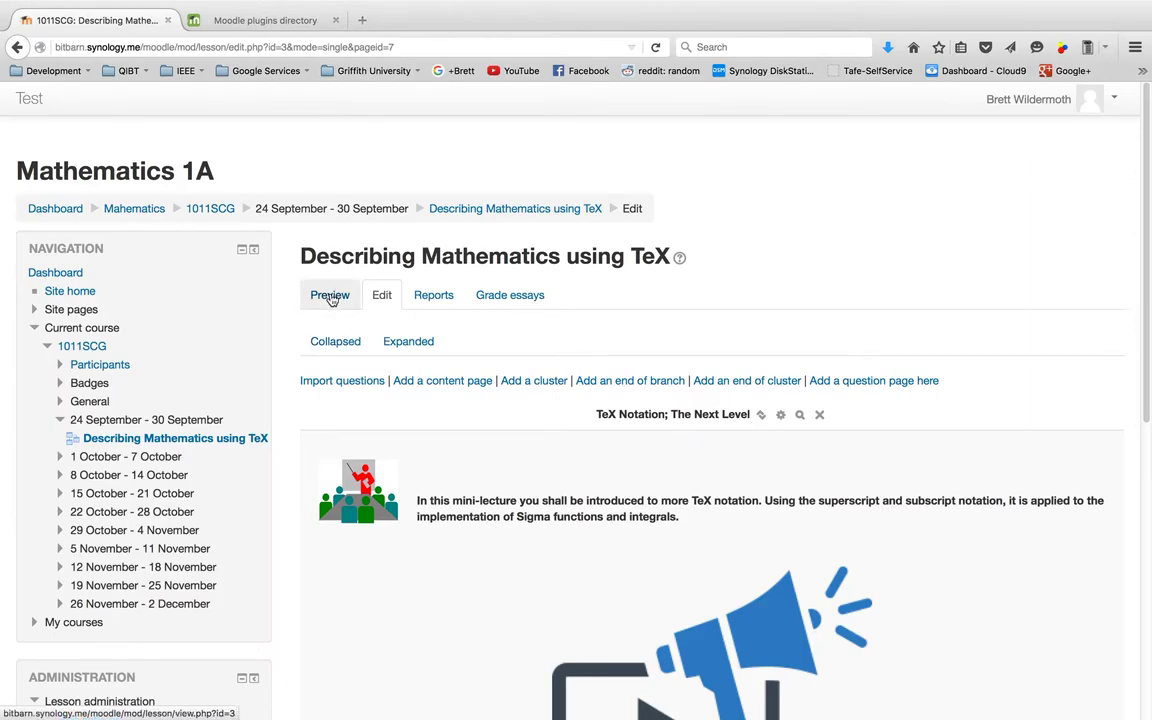
Preview the lesson resuming at the last page seen, then return to the six-page editing overview.
click(330, 296)
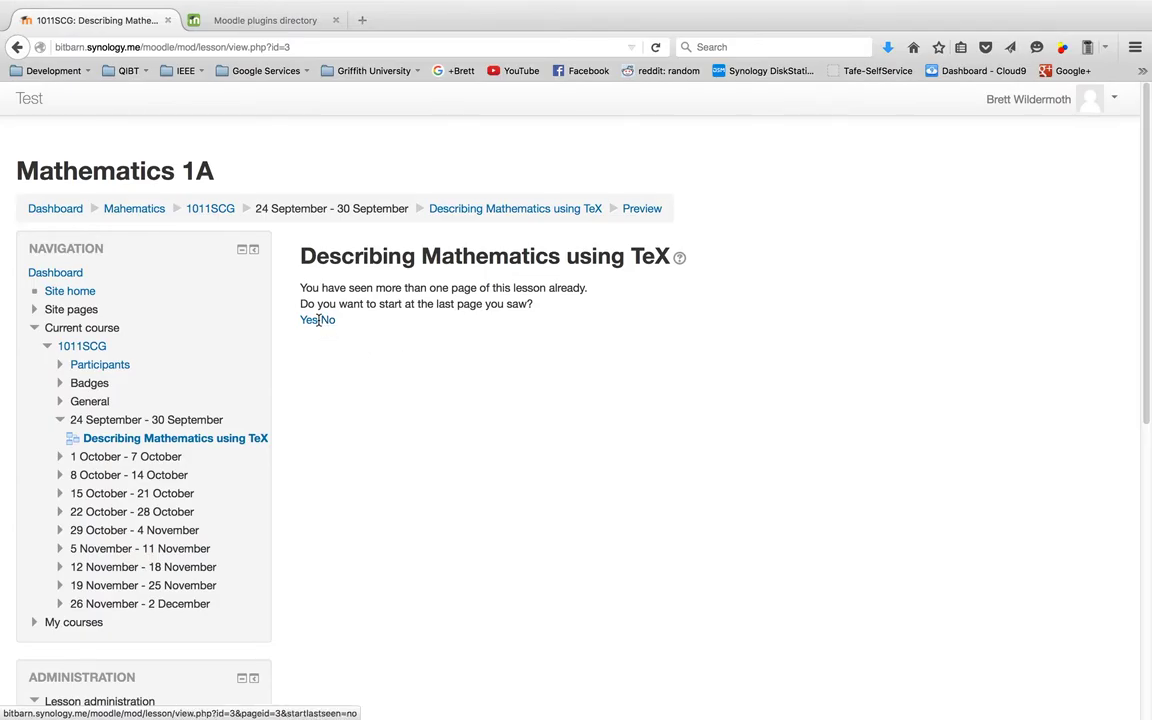
click(308, 319)
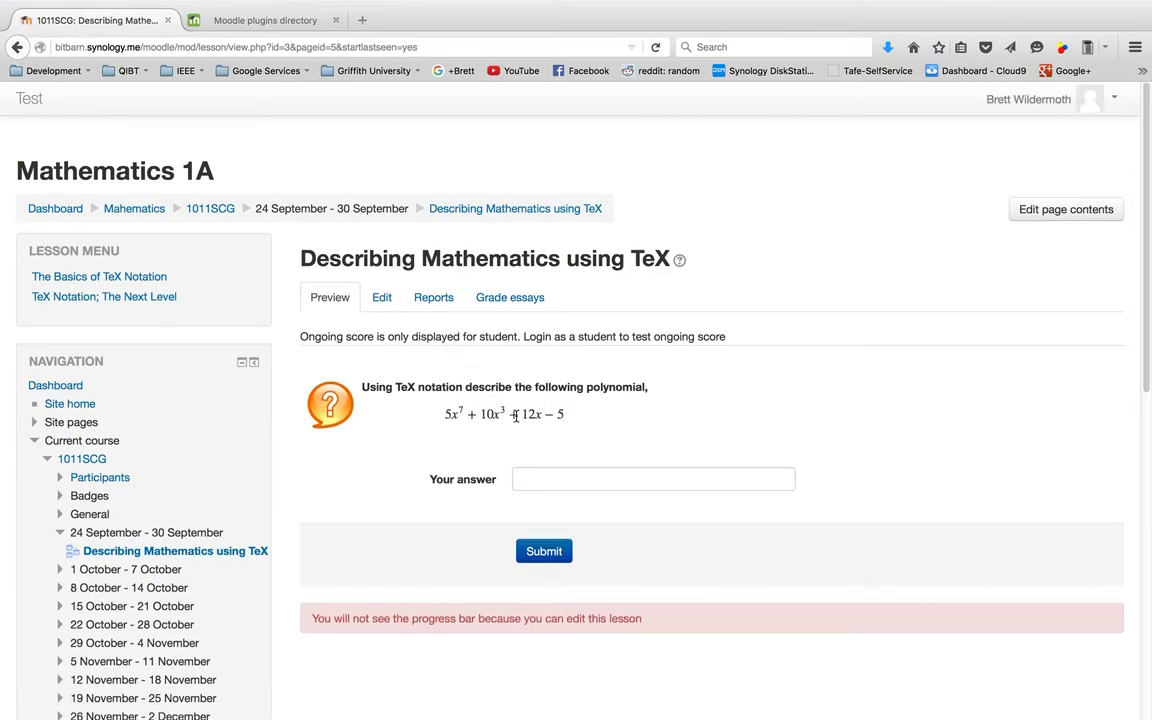
click(381, 297)
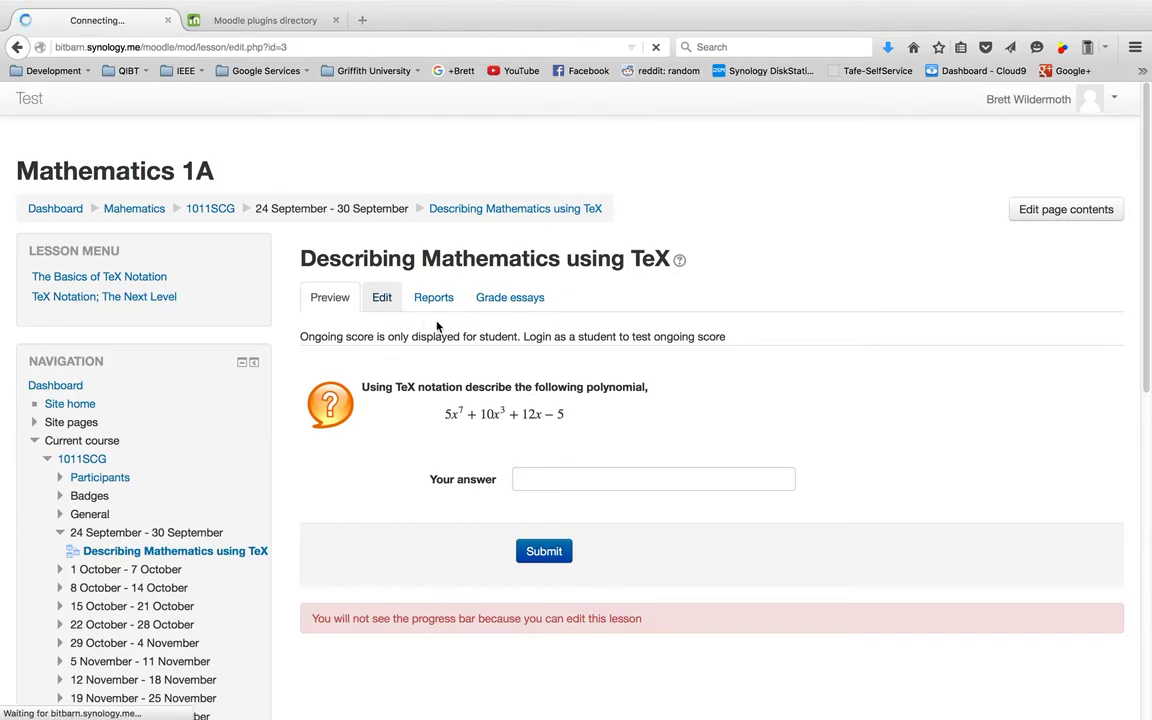
scroll(630, 500, down, 2)
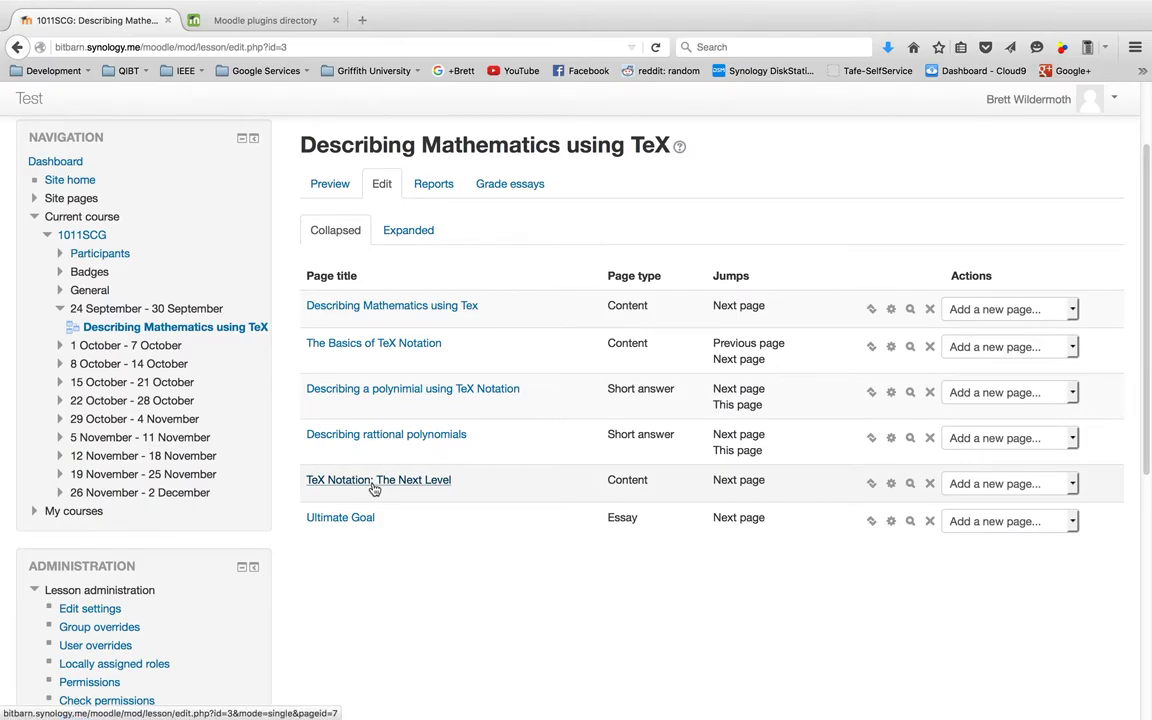
click(360, 515)
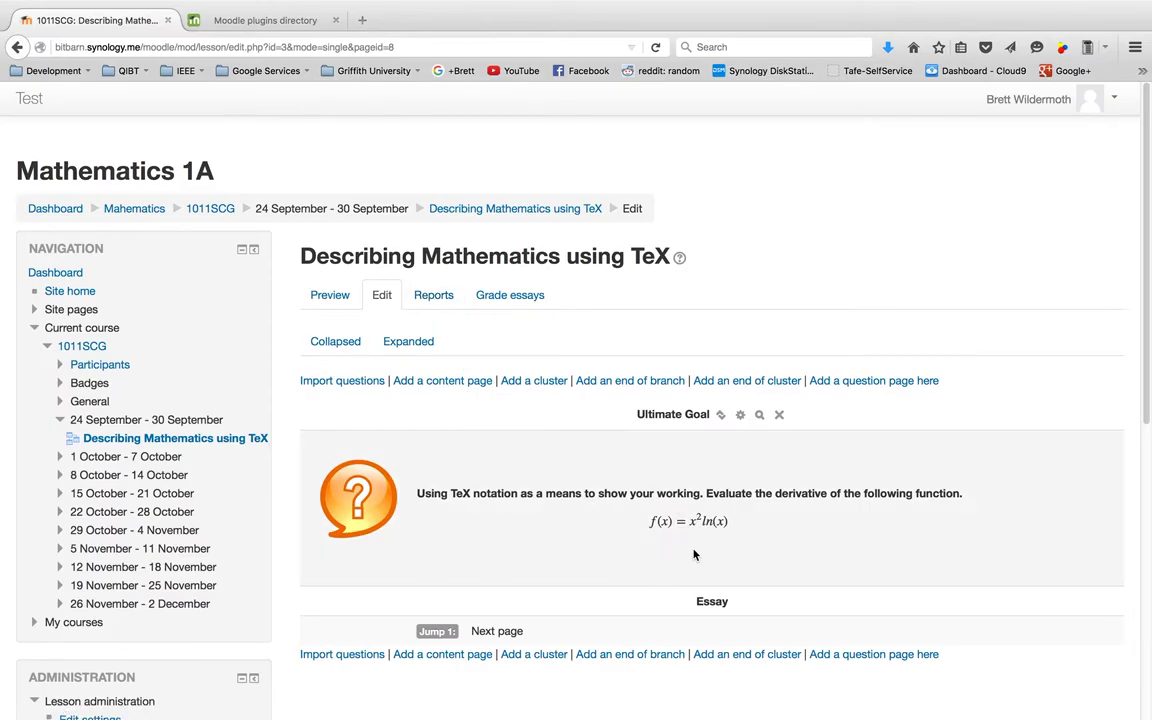
click(338, 303)
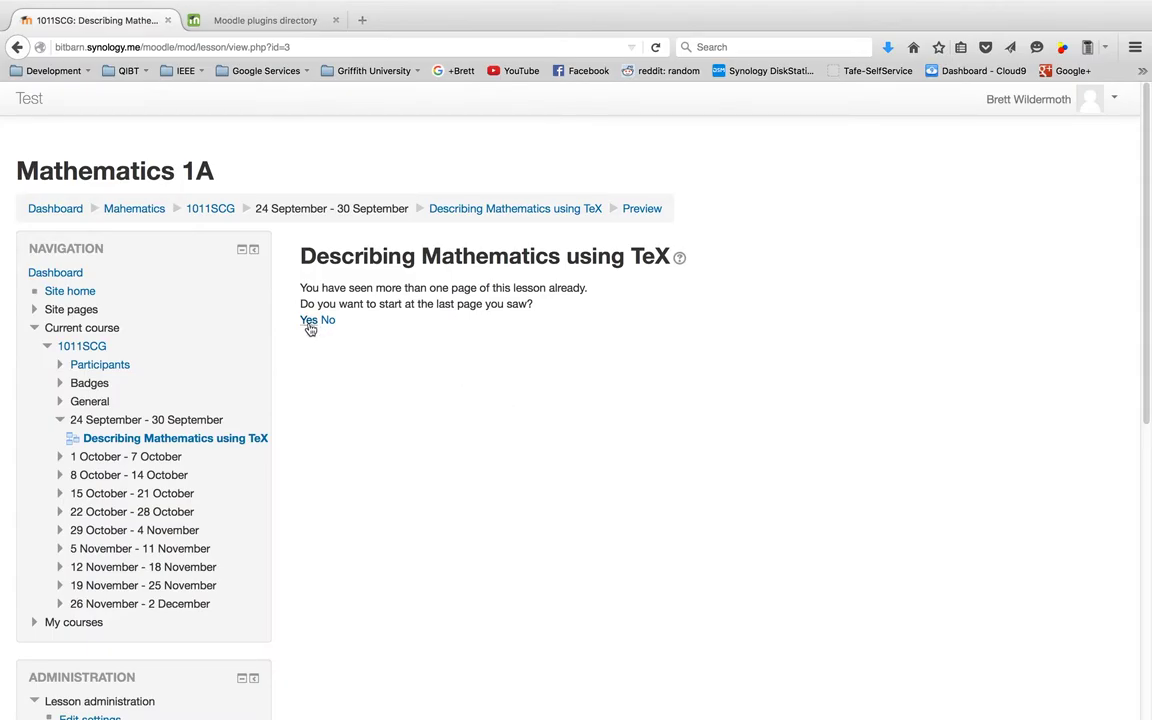
click(308, 322)
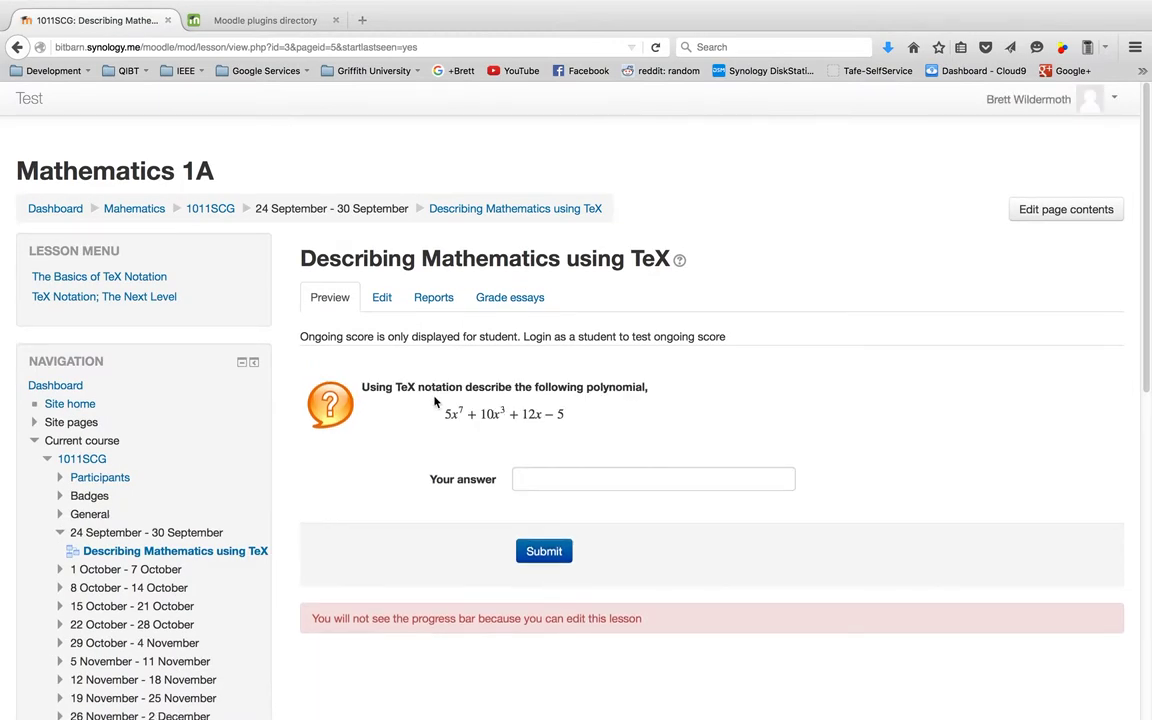
click(387, 302)
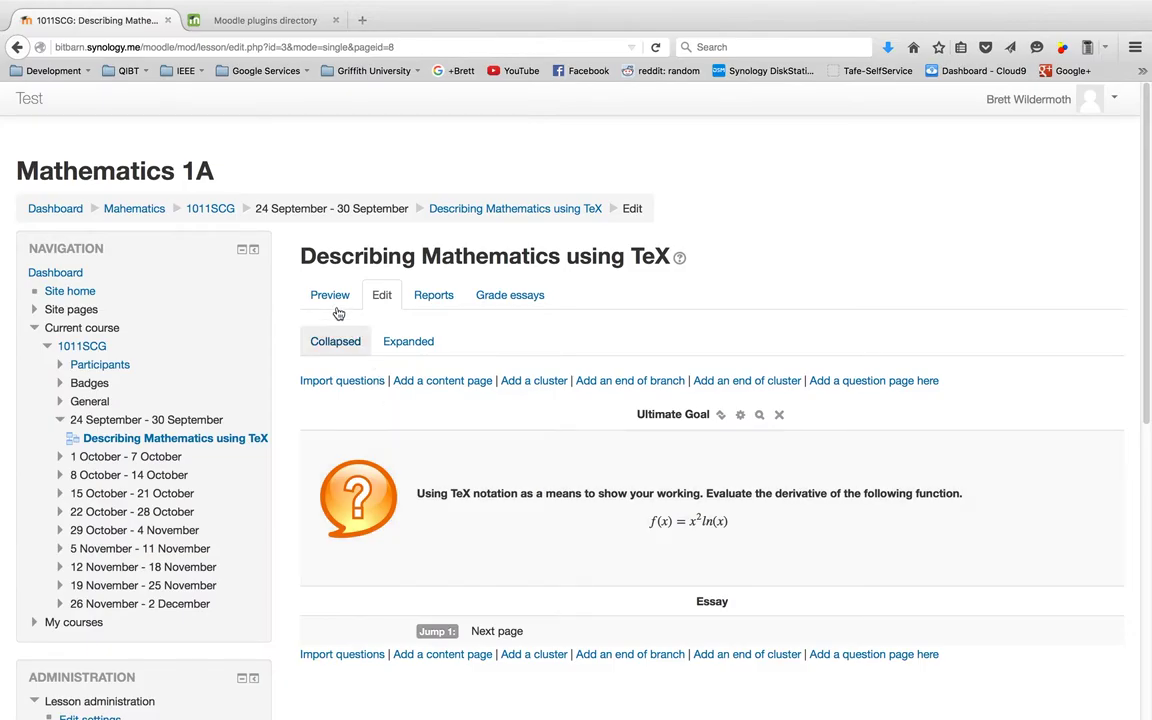
click(330, 295)
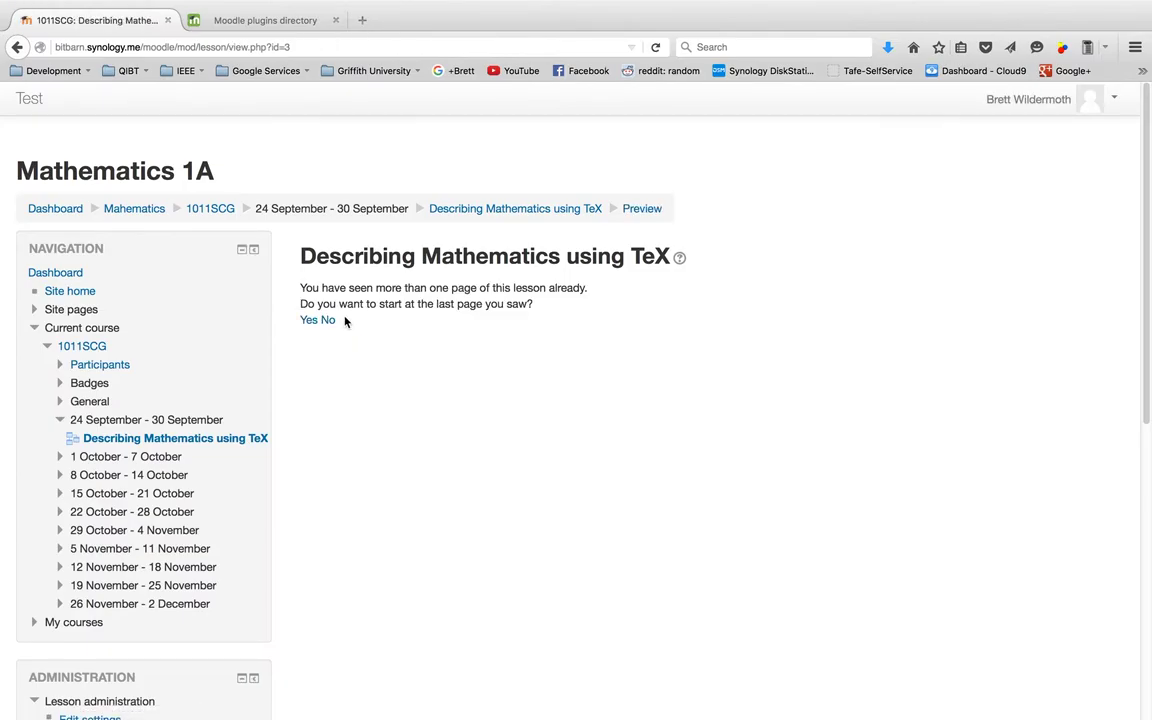
click(329, 320)
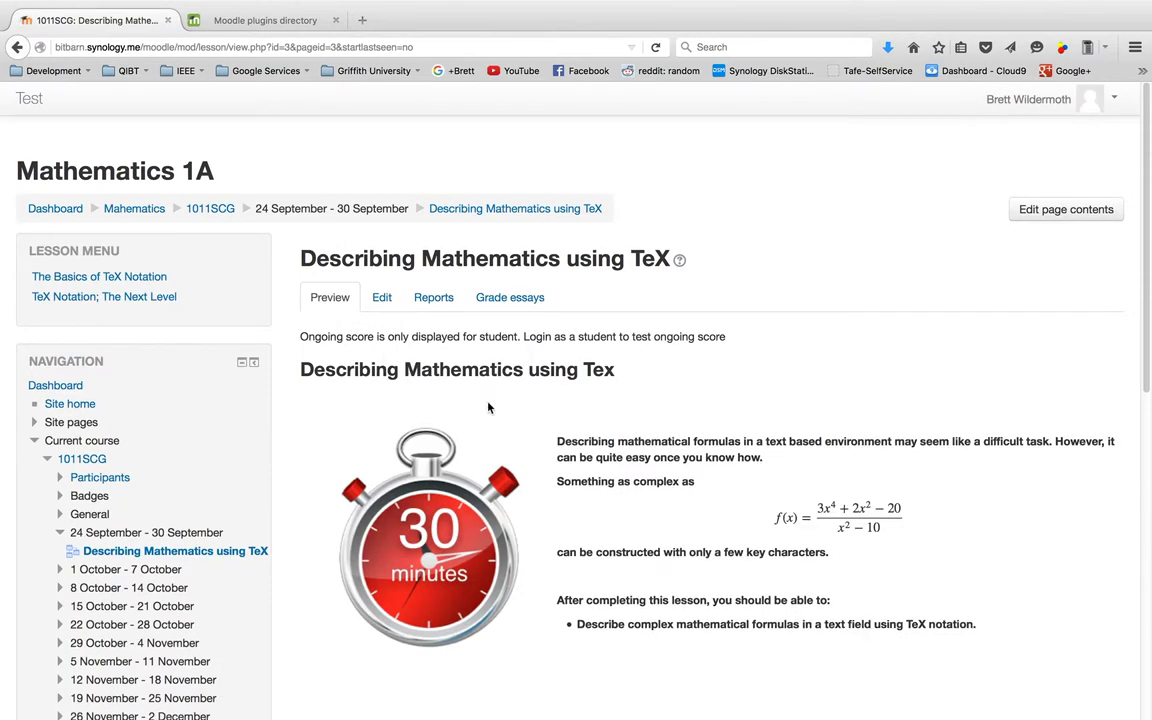
scroll(490, 408, down, 5)
scroll(494, 415, up, 5)
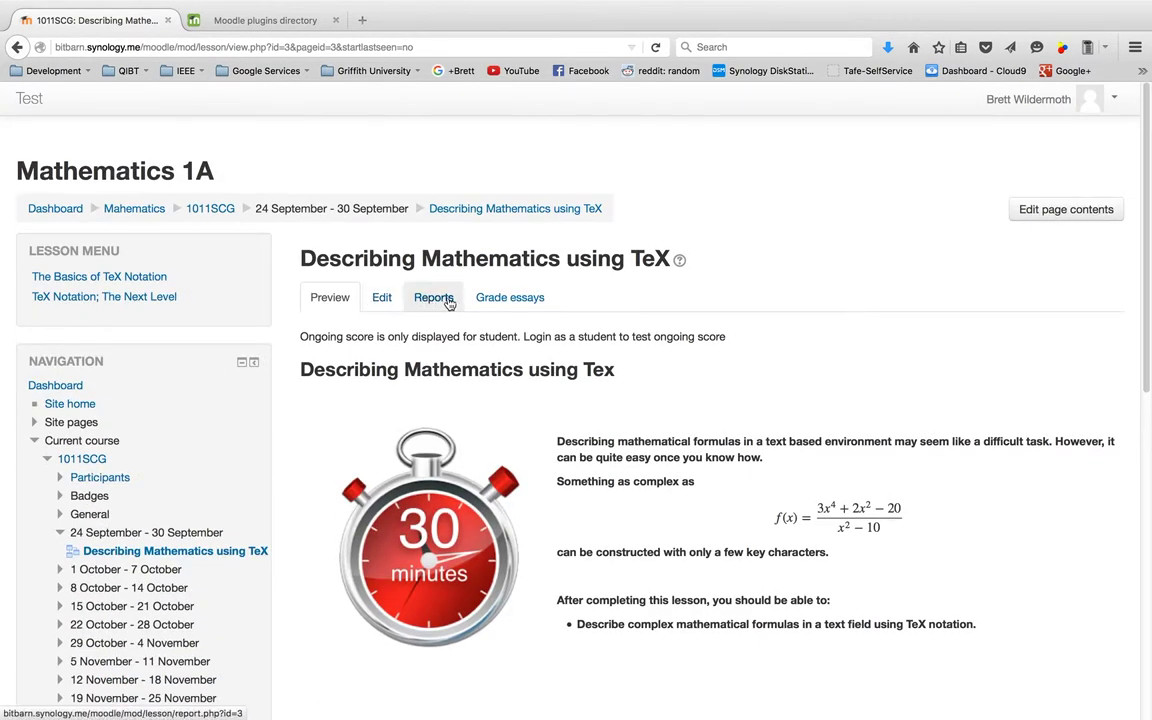
click(380, 298)
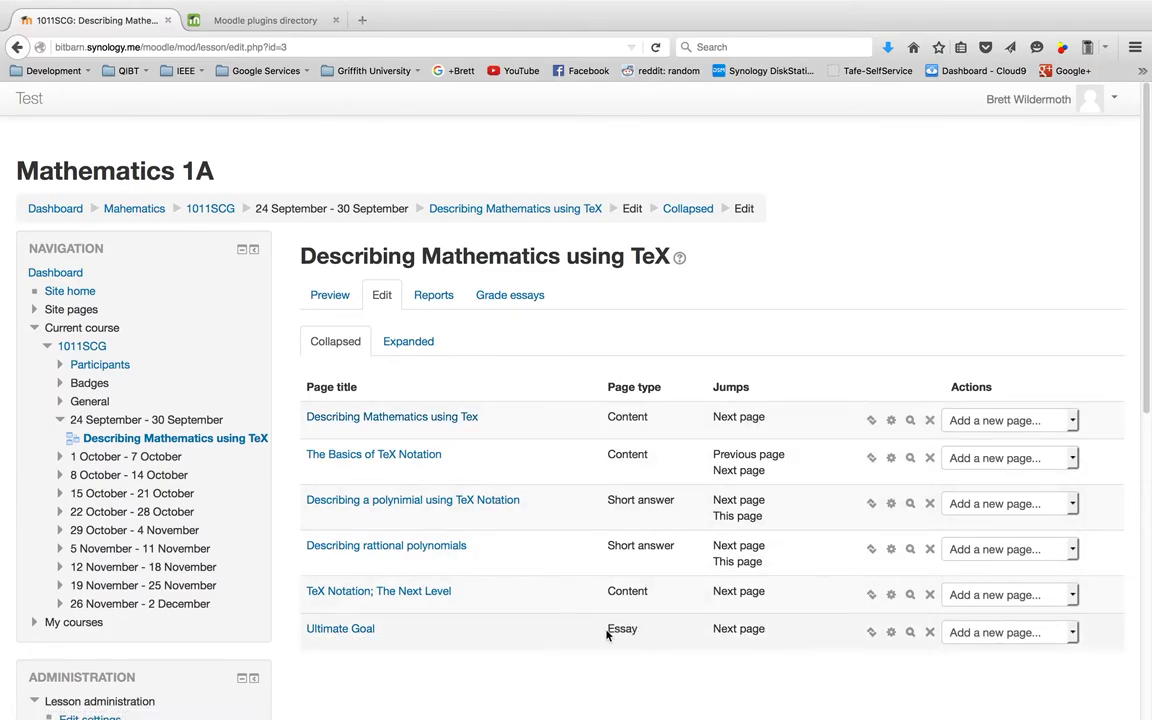
Review the lesson reports and the 66.67% attempt's detailed statistics, then list the essays awaiting grading.
click(430, 297)
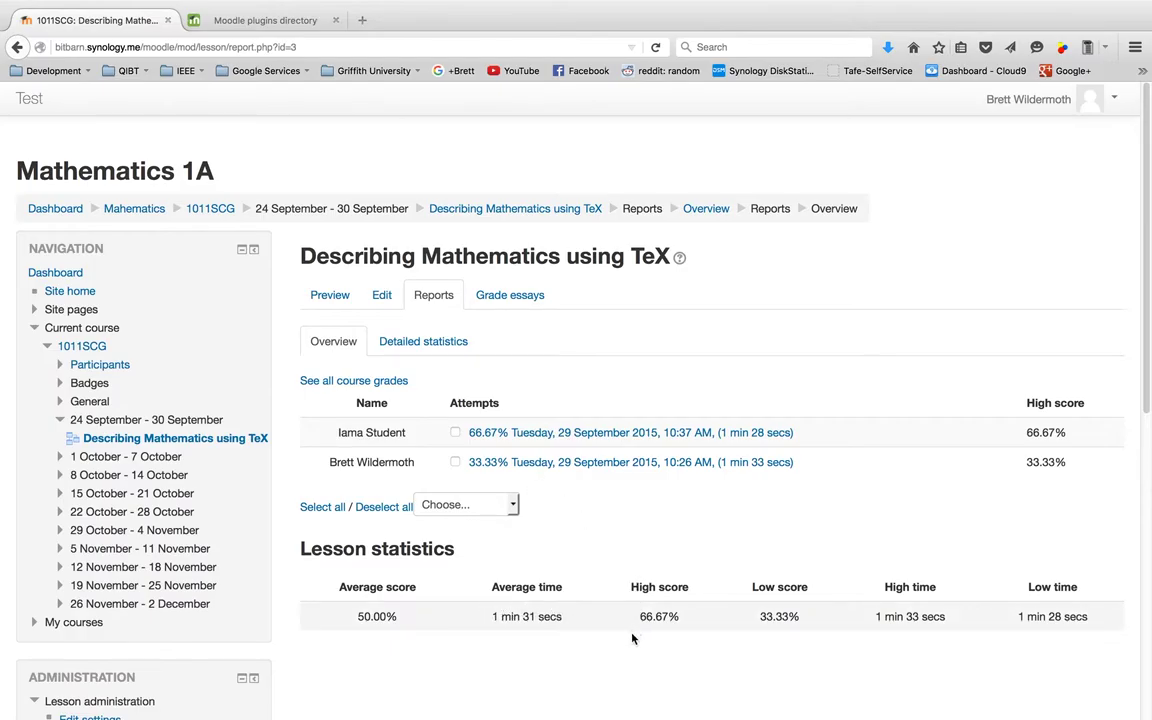
scroll(525, 555, down, 2)
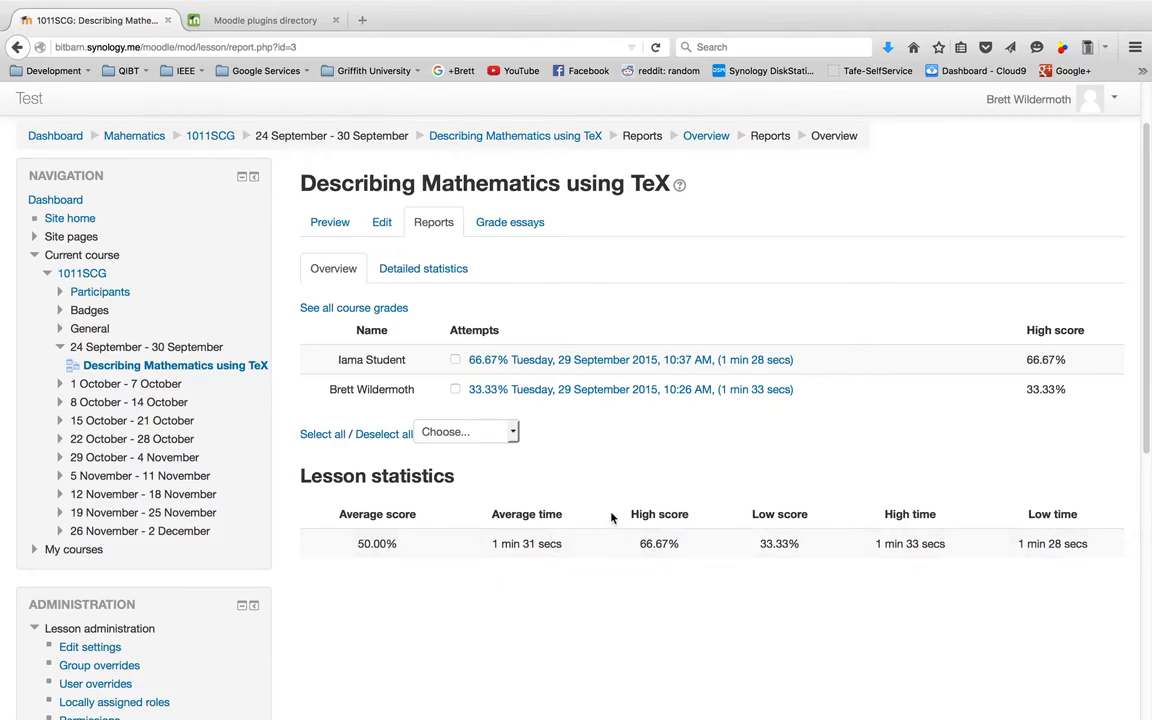
click(545, 361)
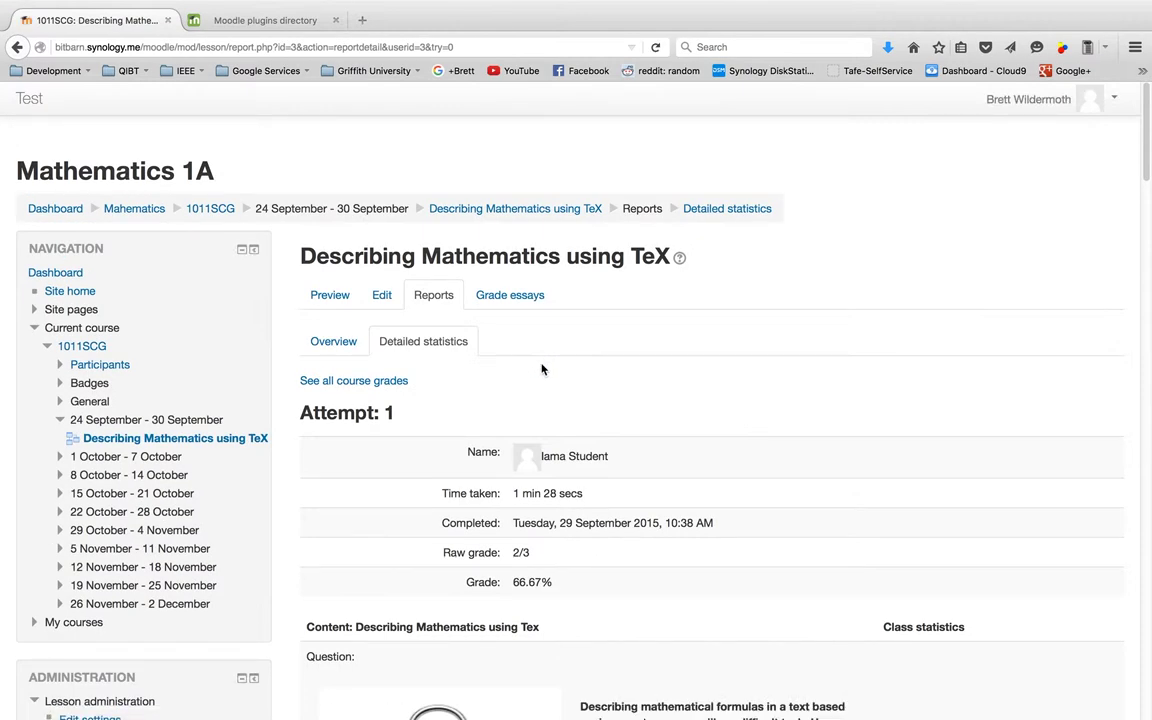
scroll(676, 586, down, 5)
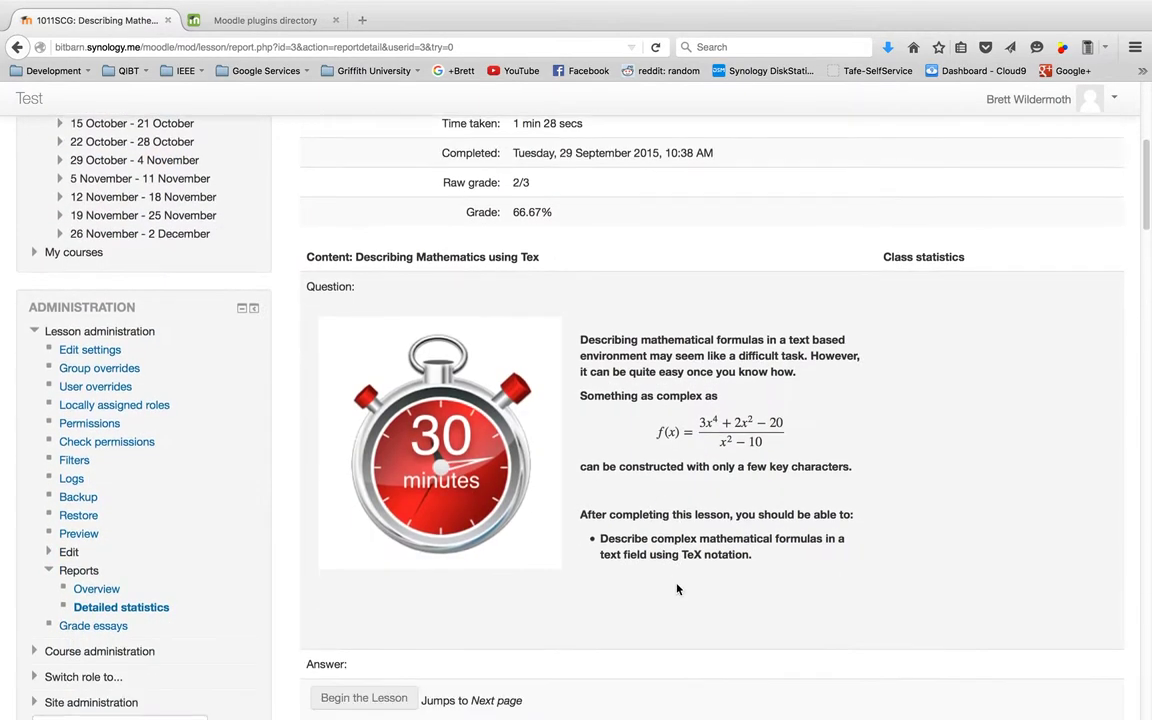
scroll(677, 586, down, 1)
scroll(676, 589, up, 5)
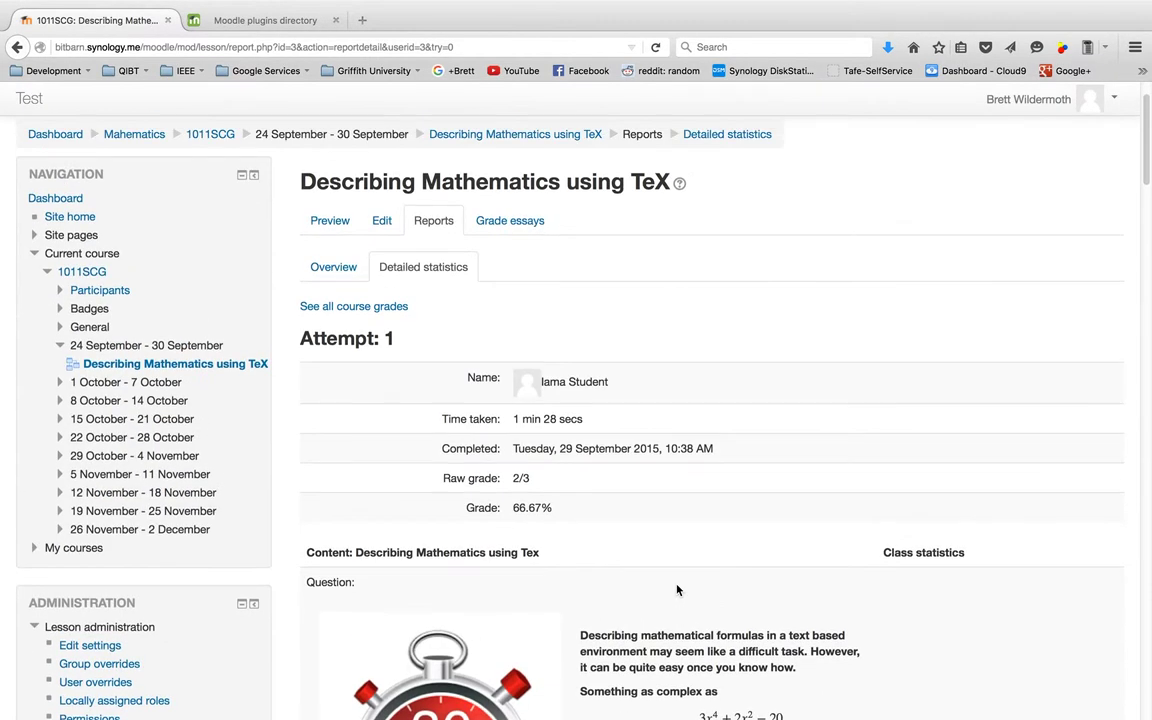
scroll(530, 430, up, 1)
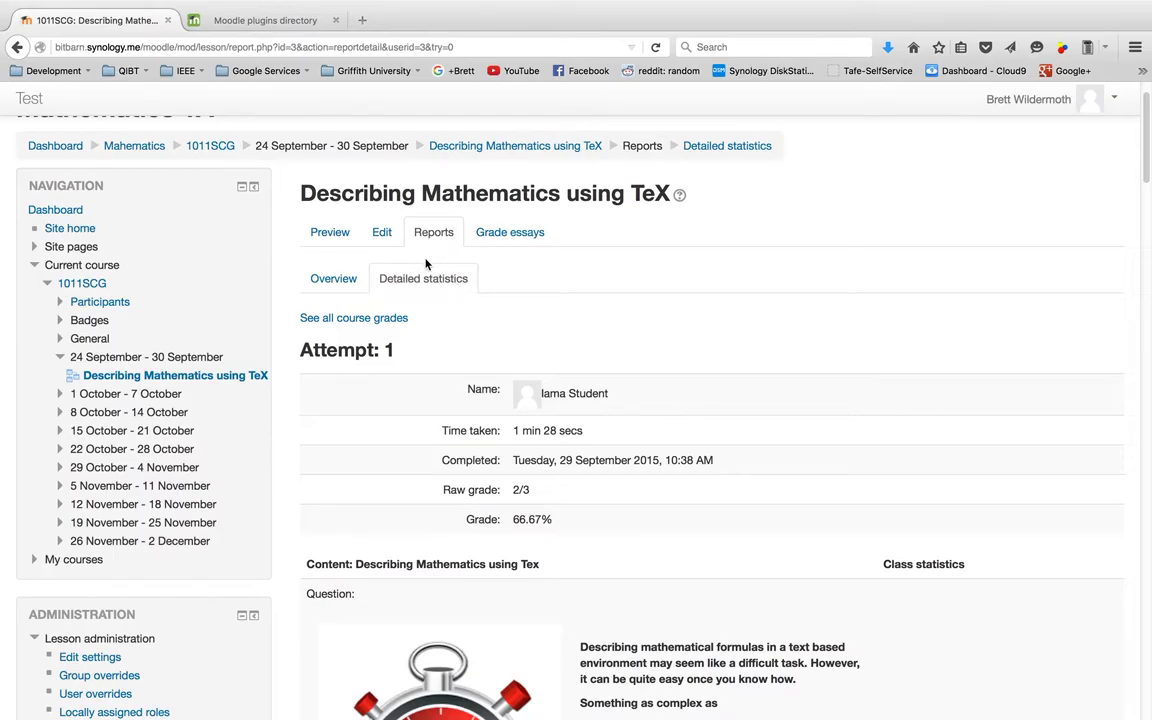
click(490, 234)
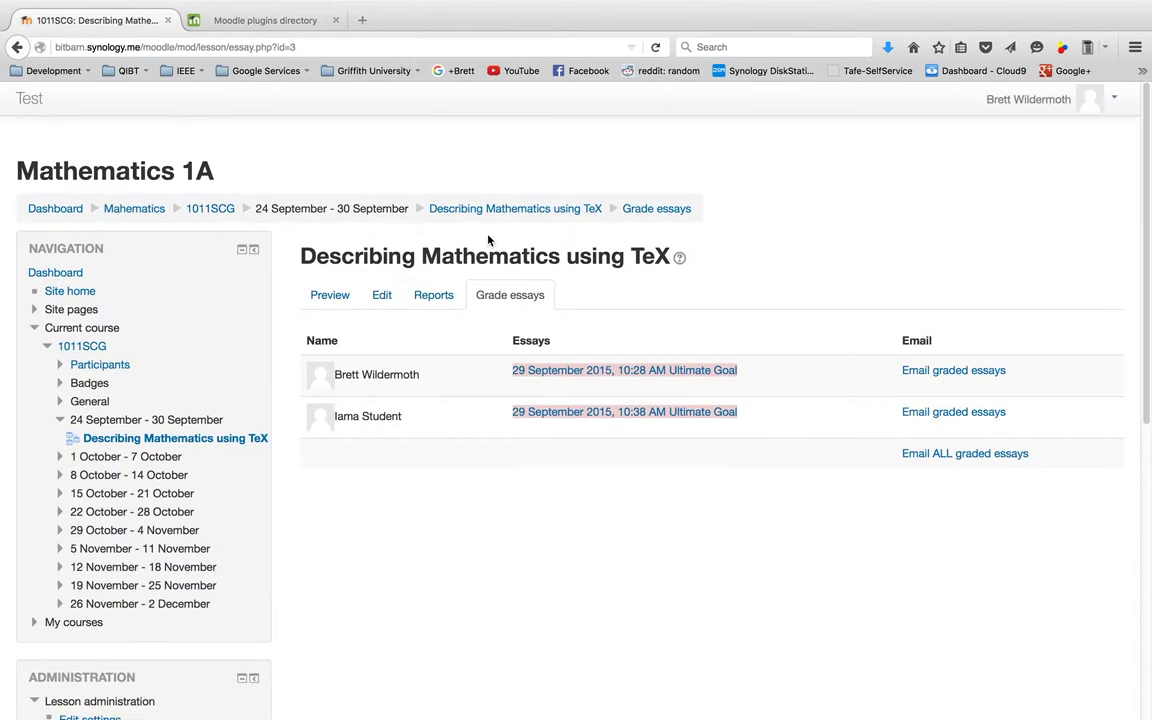
Open the first 'Ultimate Goal' essay and read the student's rendered TeX working for f(x)=x²ln(x).
click(665, 372)
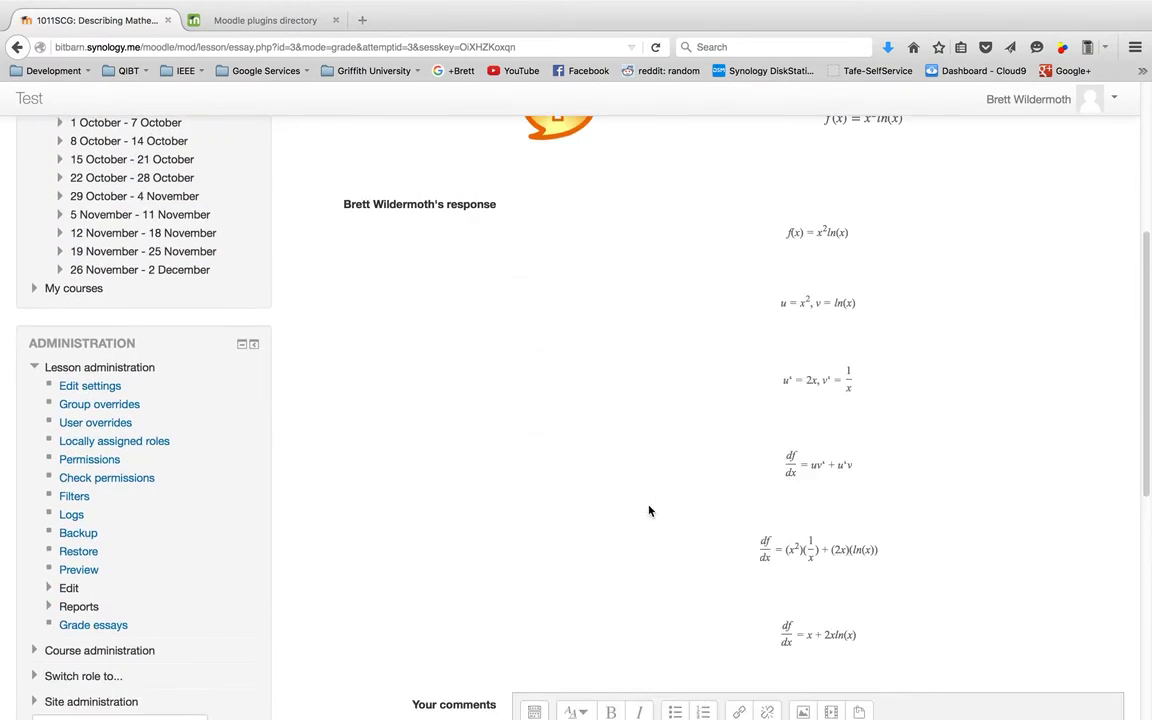
scroll(648, 511, up, 3)
scroll(648, 511, down, 2)
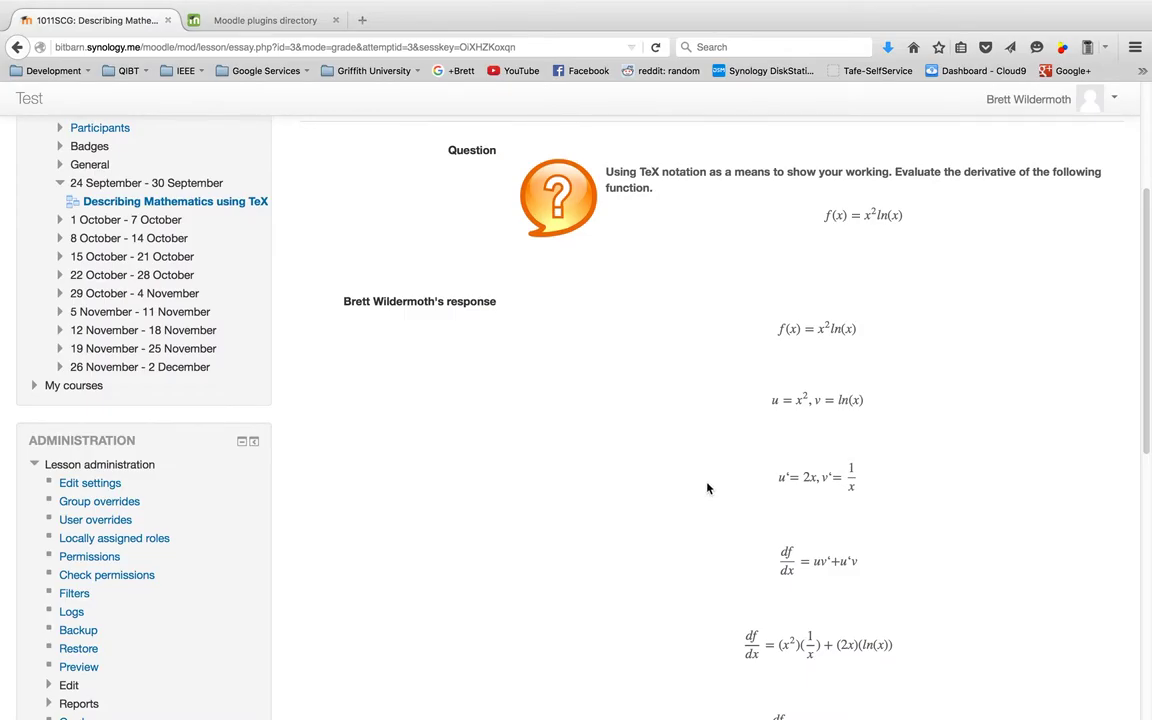
scroll(748, 496, down, 3)
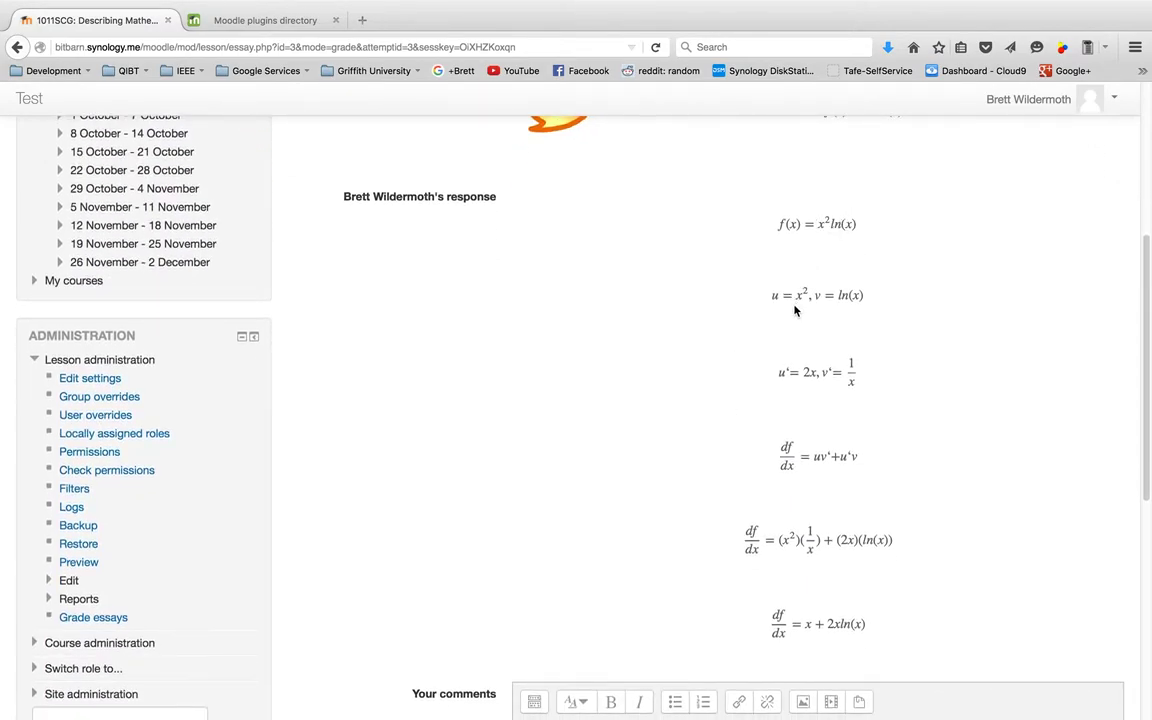
scroll(813, 391, down, 4)
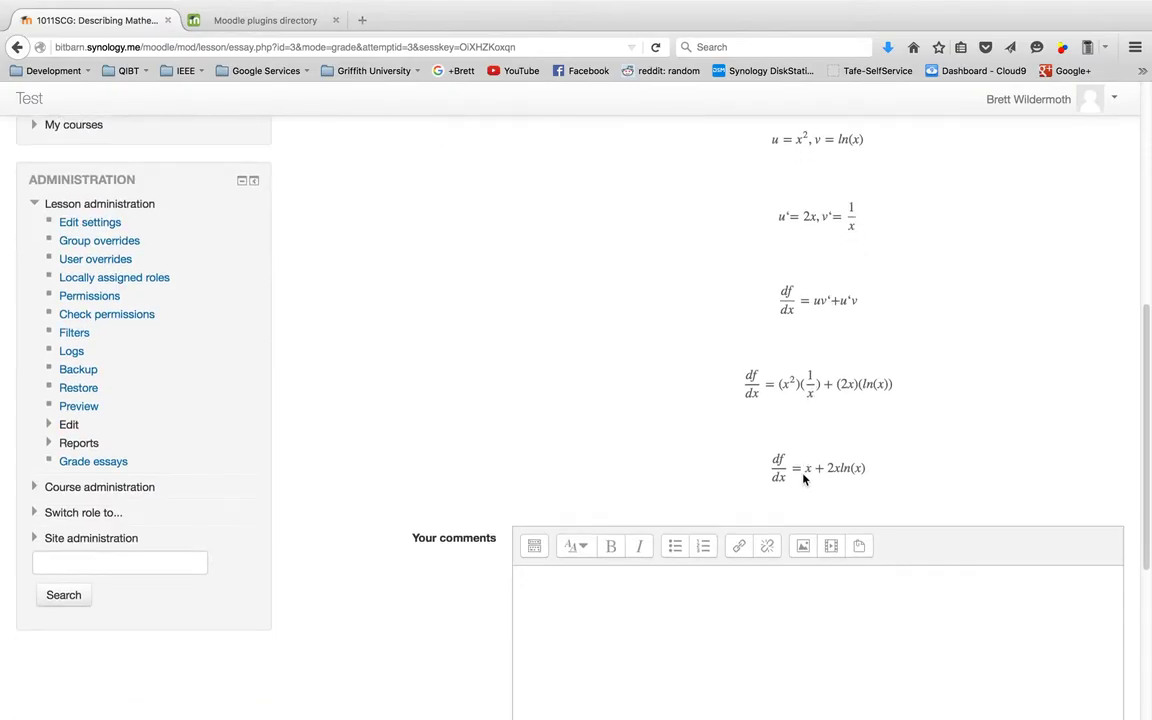
scroll(755, 483, down, 5)
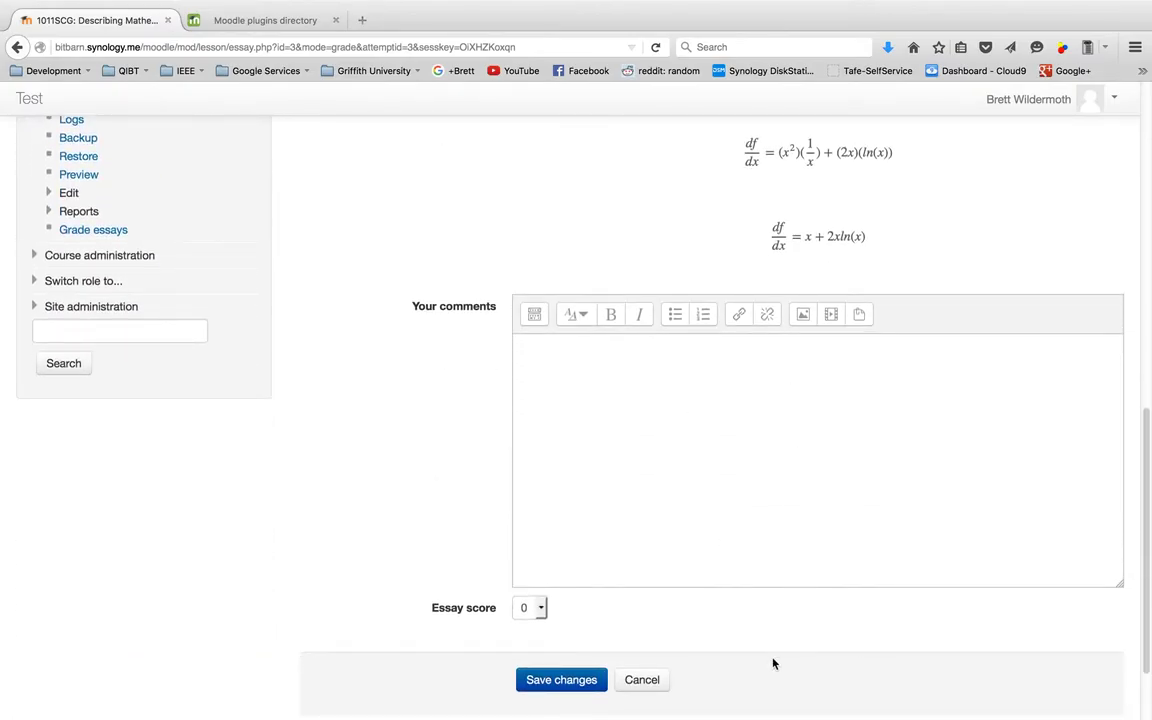
Look over the essay score choices without changing them, leaving the score at 0.
click(540, 609)
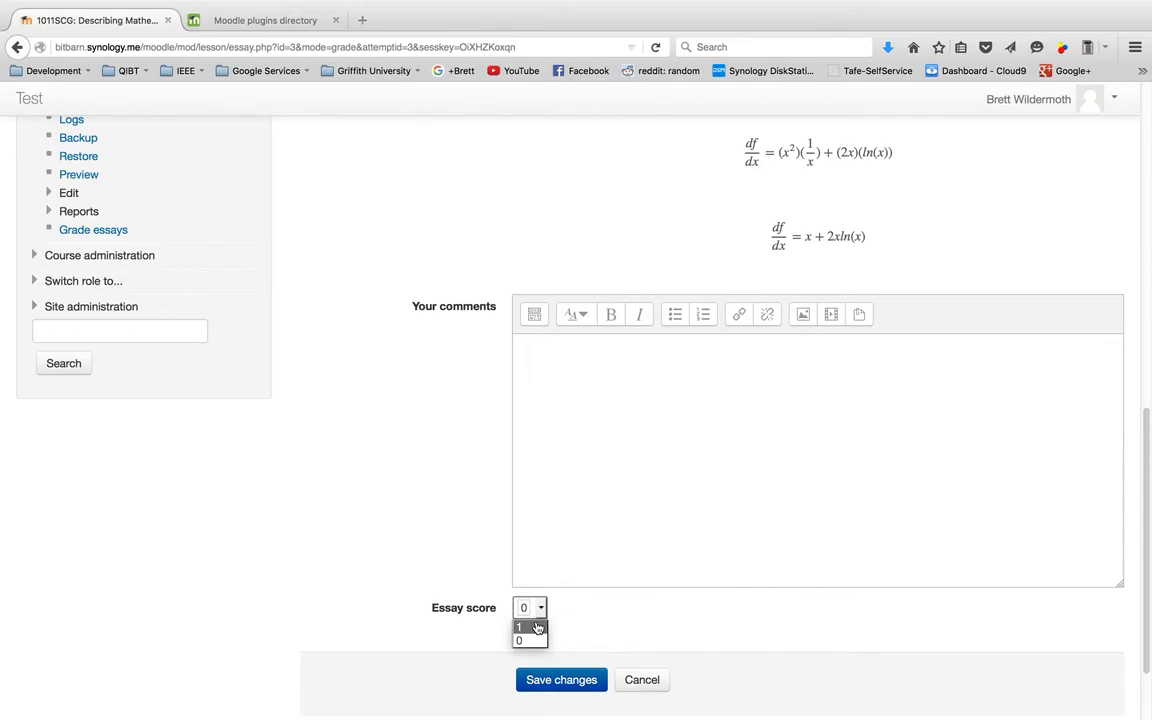
click(612, 535)
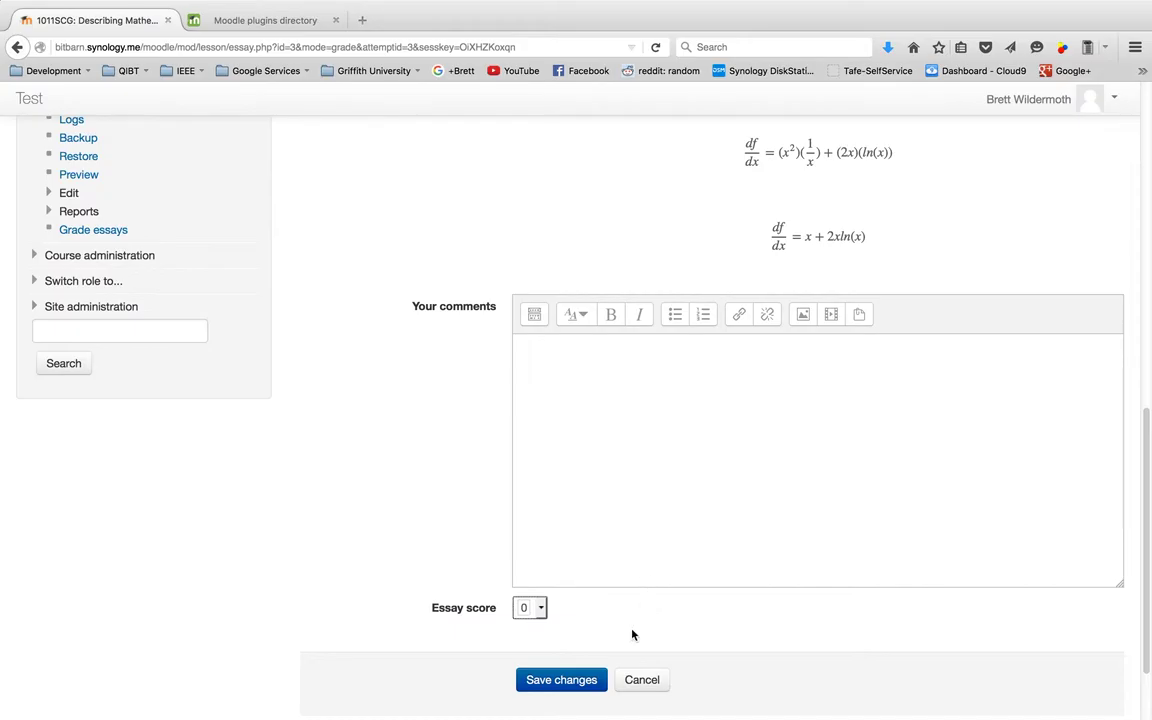
scroll(495, 647, up, 5)
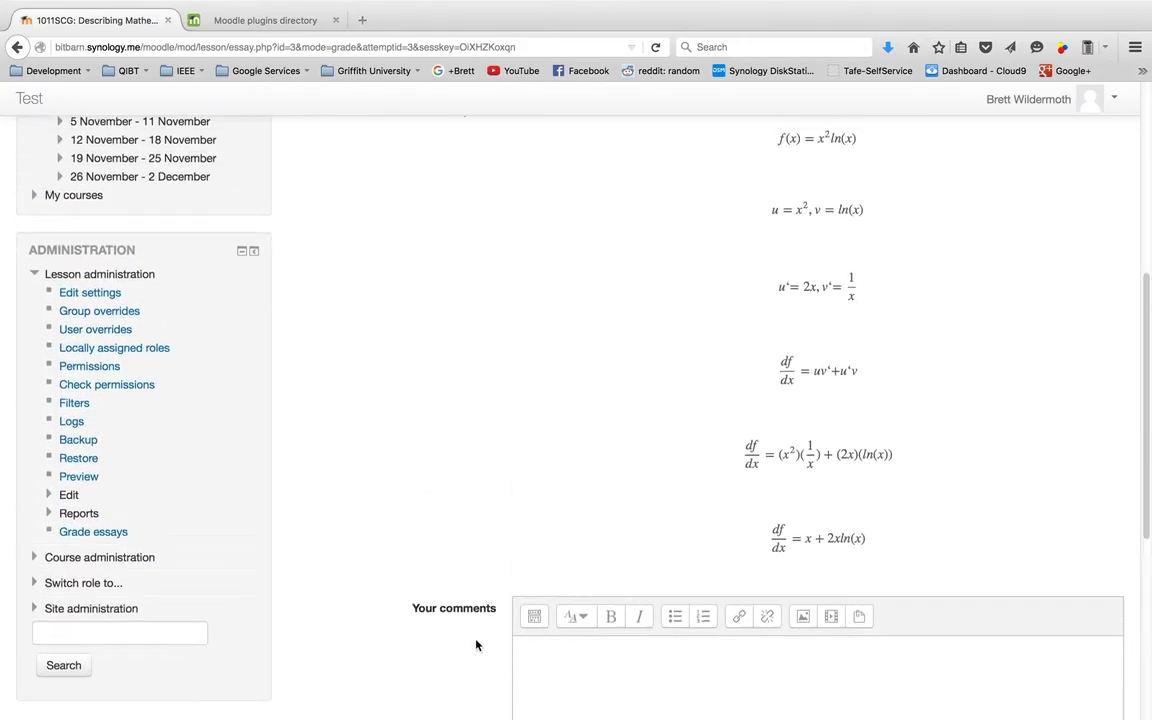
scroll(476, 645, up, 2)
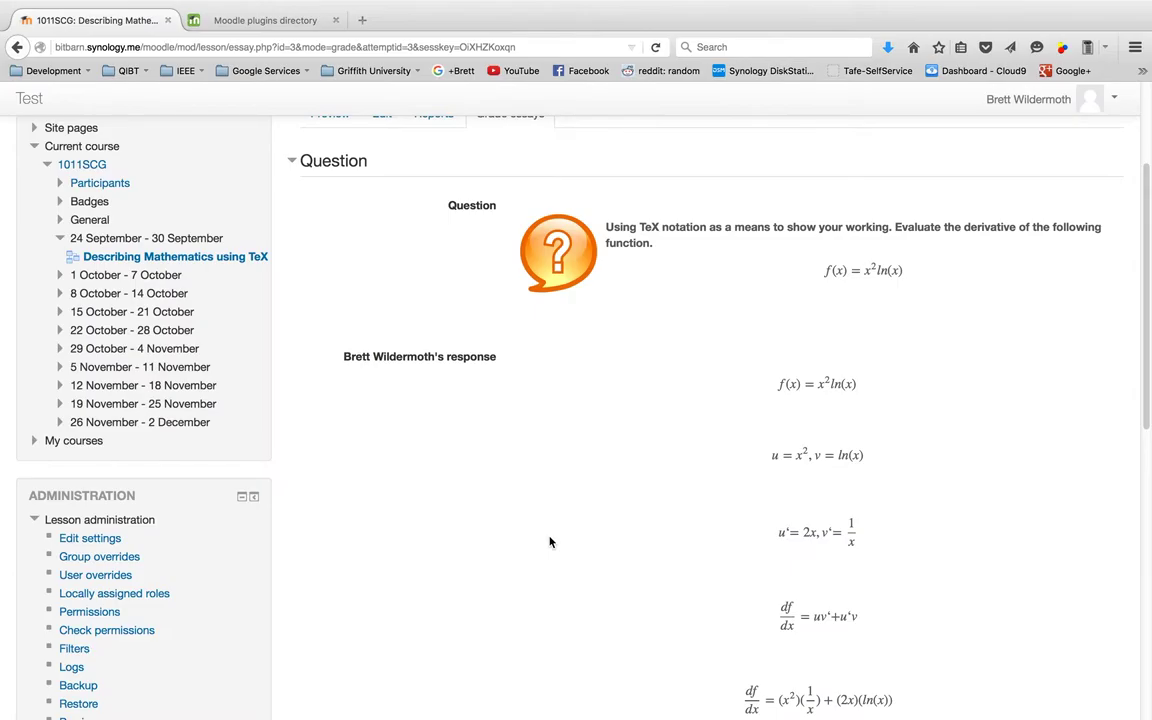
scroll(657, 548, down, 5)
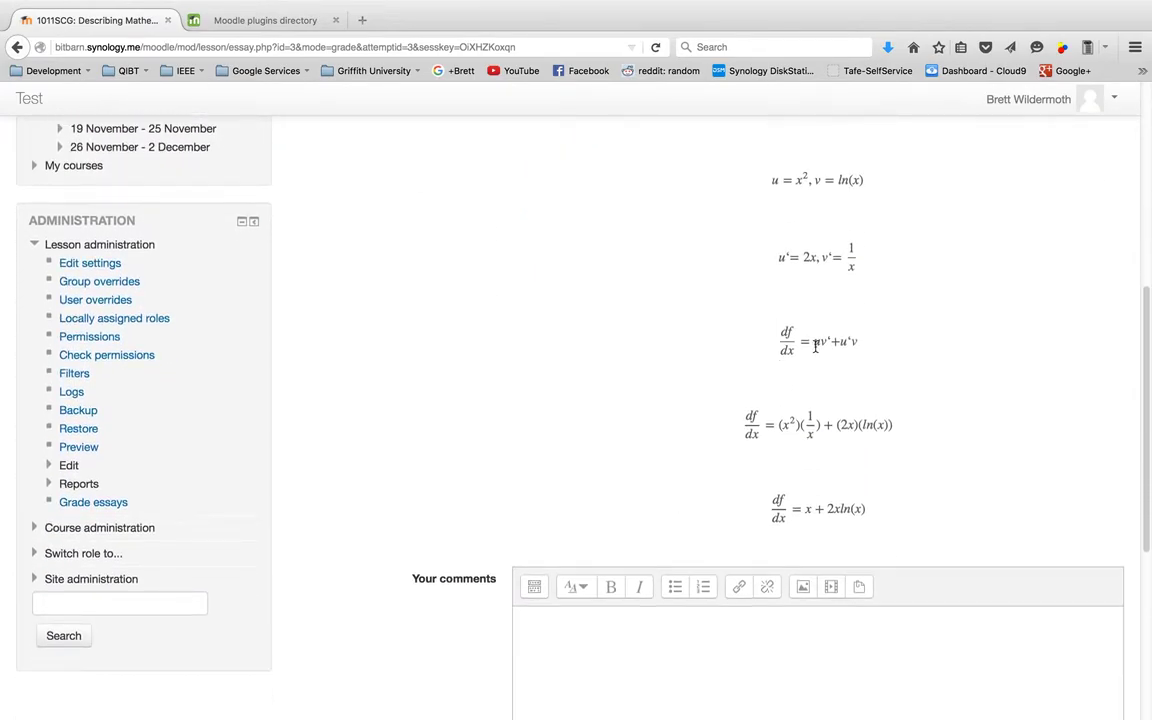
scroll(831, 288, up, 2)
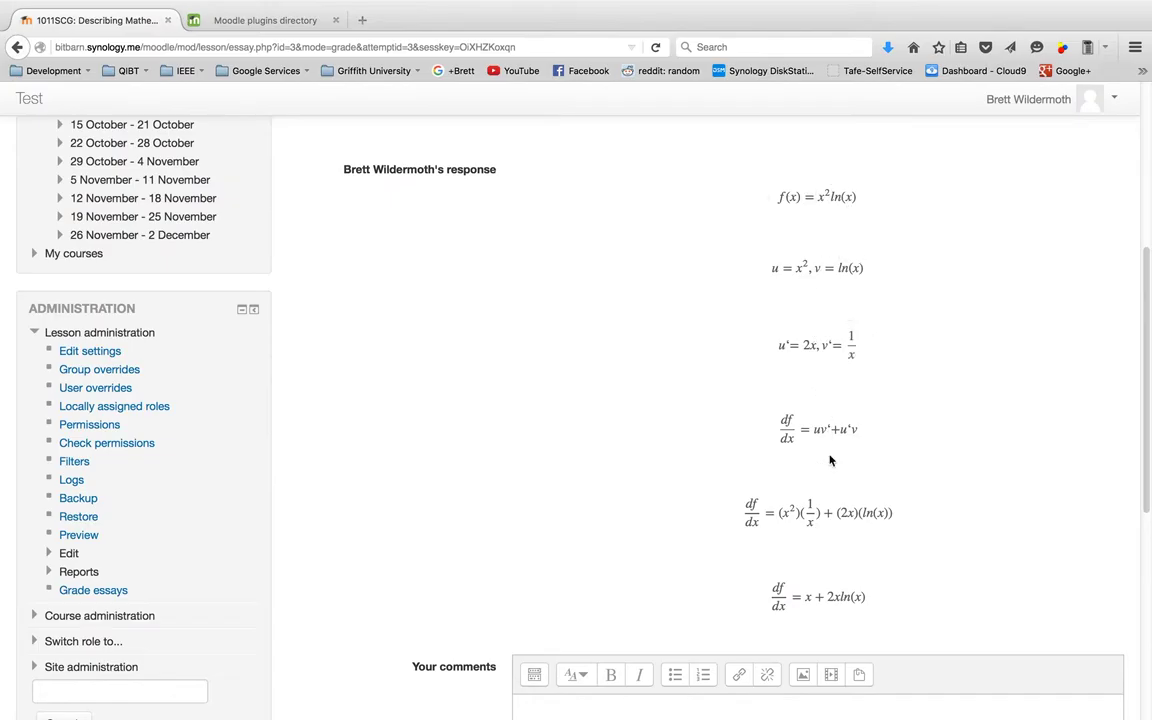
scroll(756, 524, down, 4)
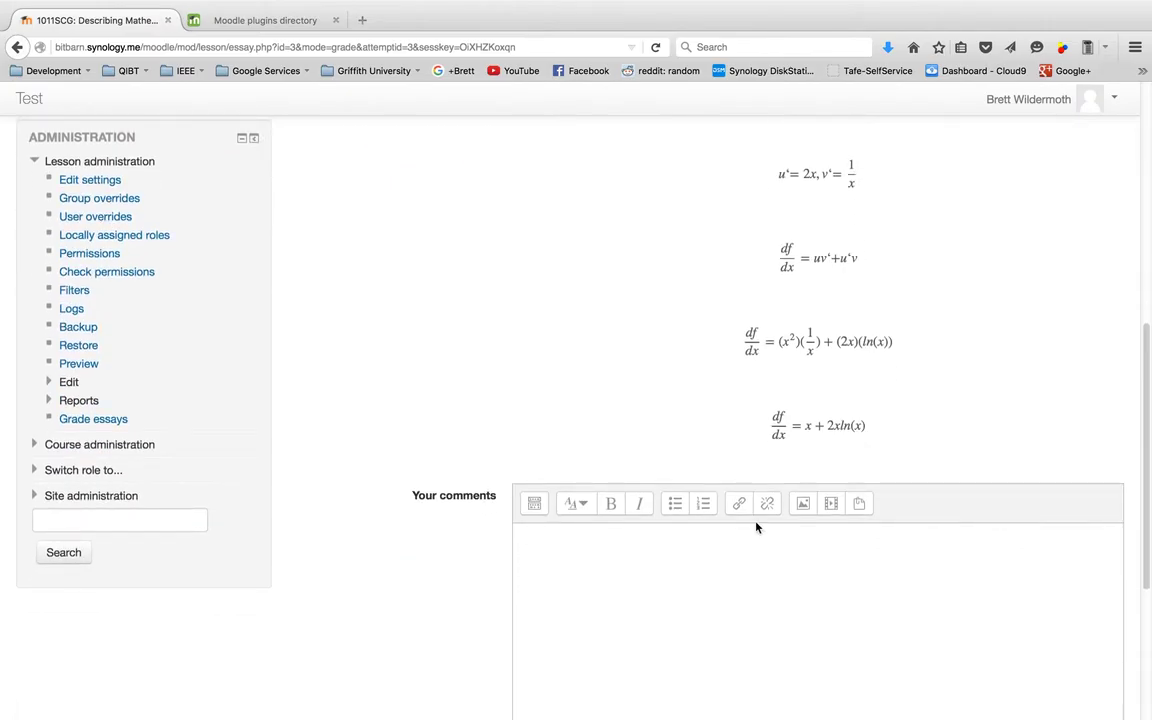
scroll(755, 532, up, 2)
scroll(755, 532, up, 1)
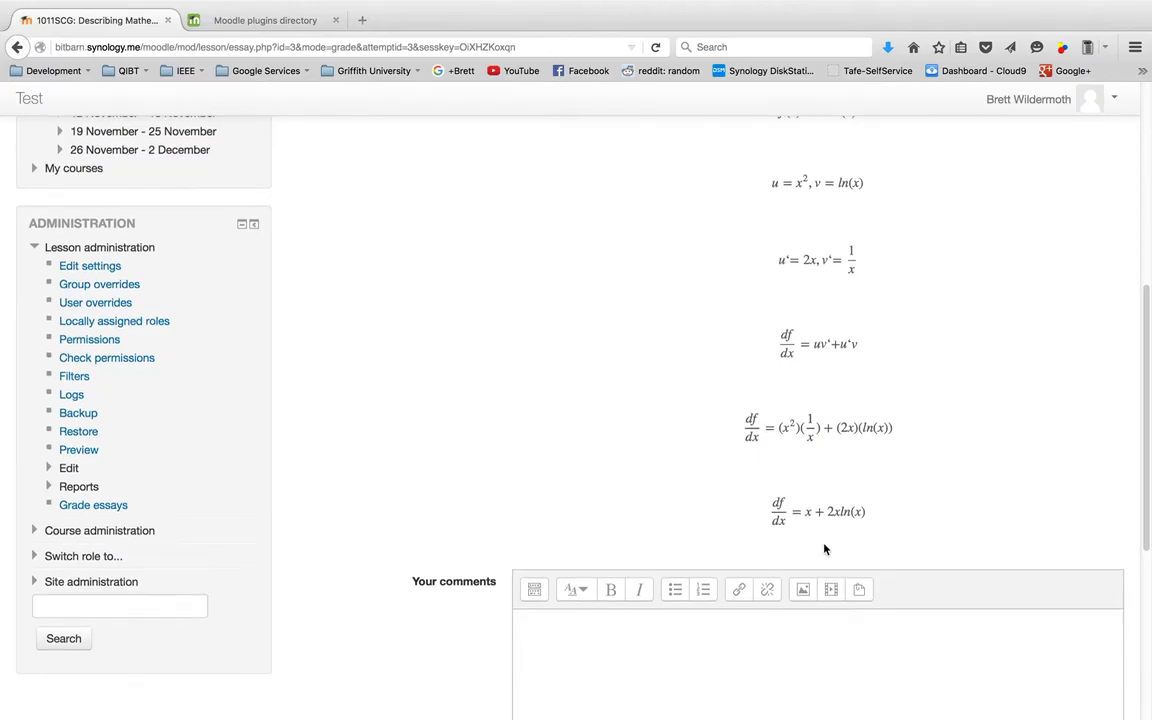
scroll(826, 549, up, 1)
scroll(826, 549, up, 3)
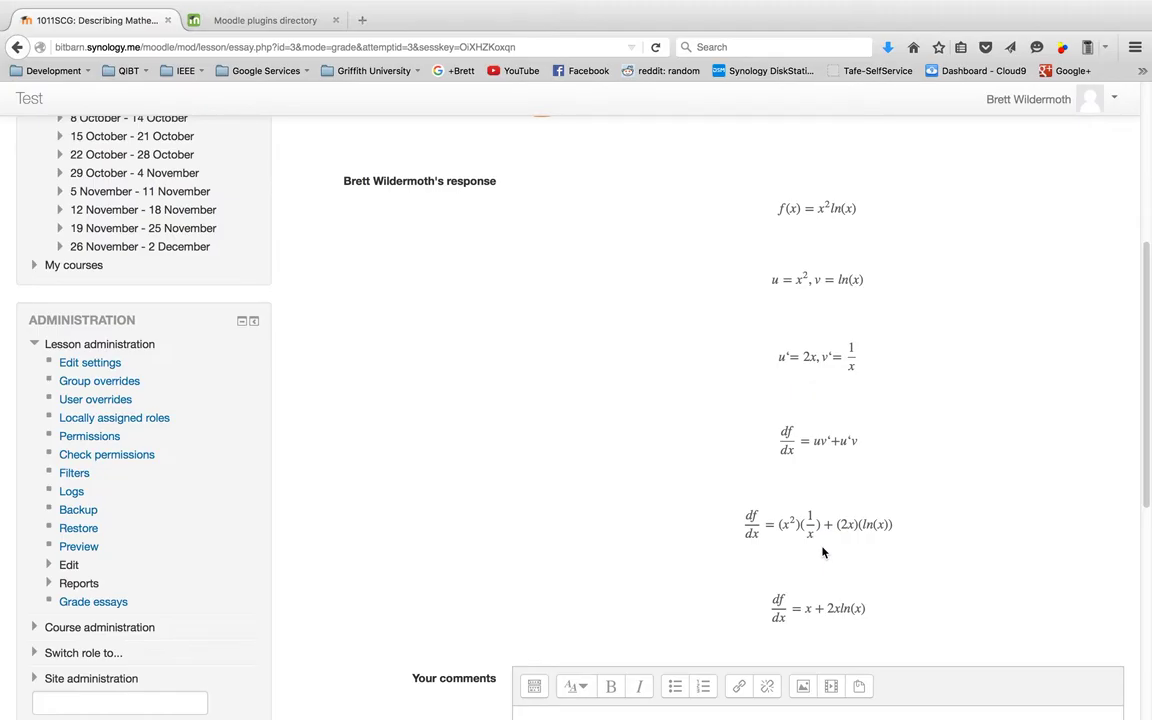
scroll(823, 552, down, 5)
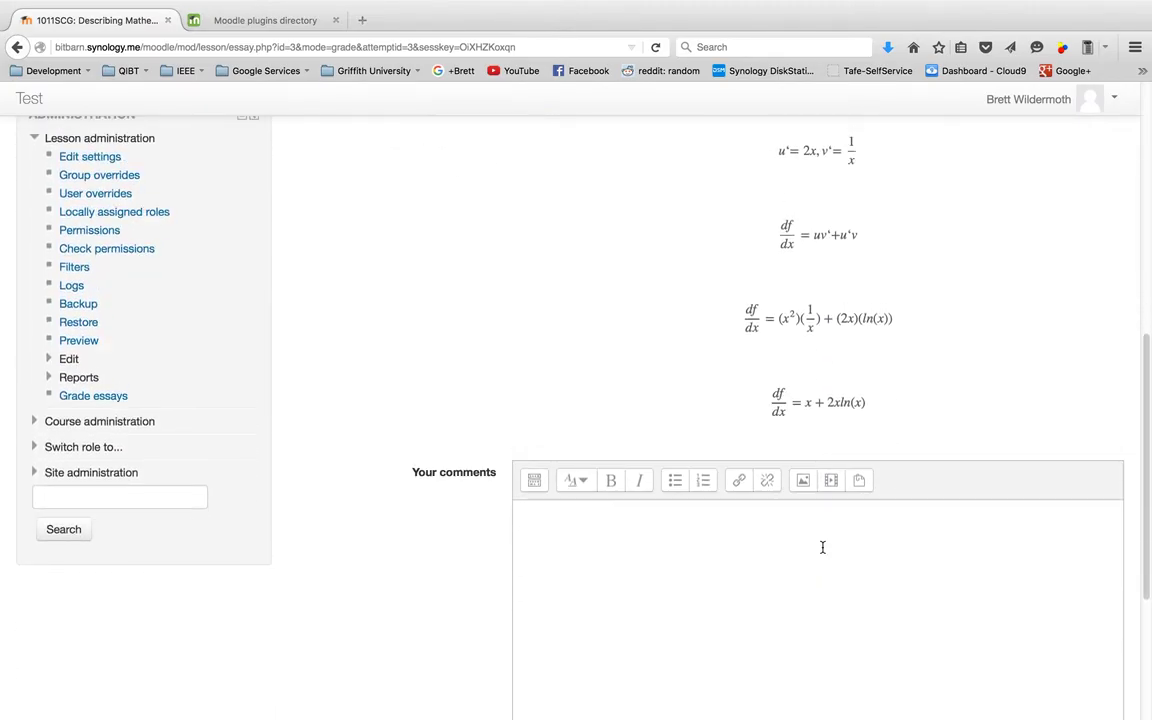
scroll(823, 547, up, 8)
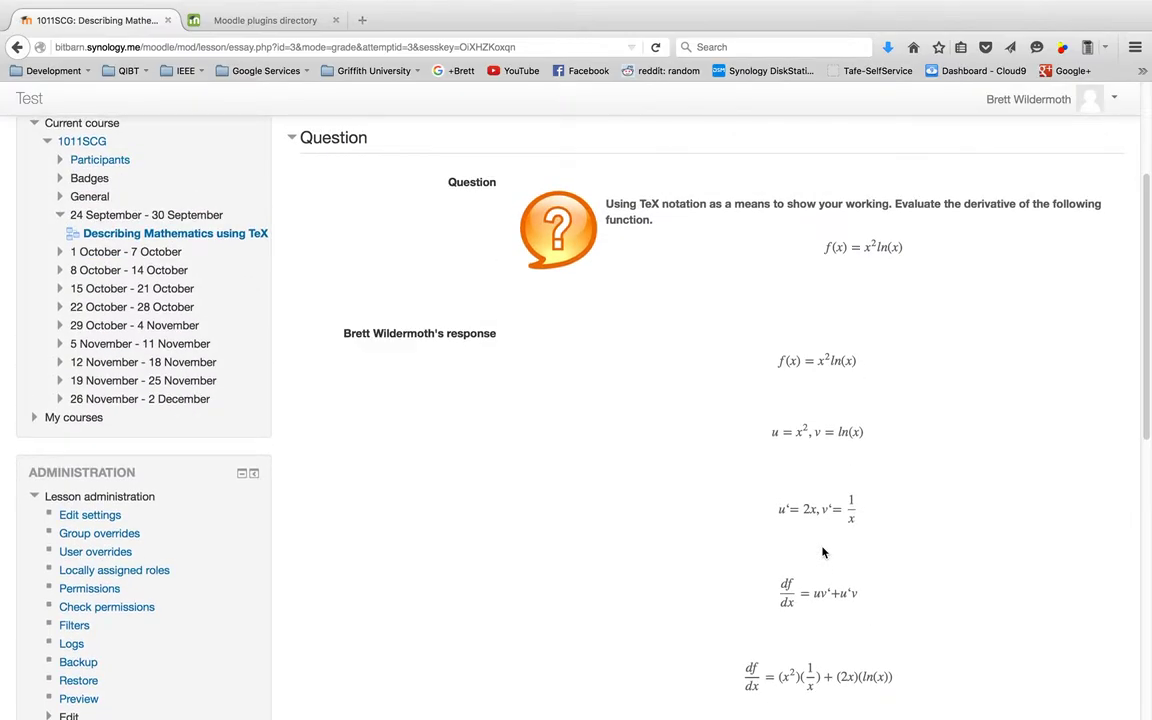
scroll(823, 552, up, 3)
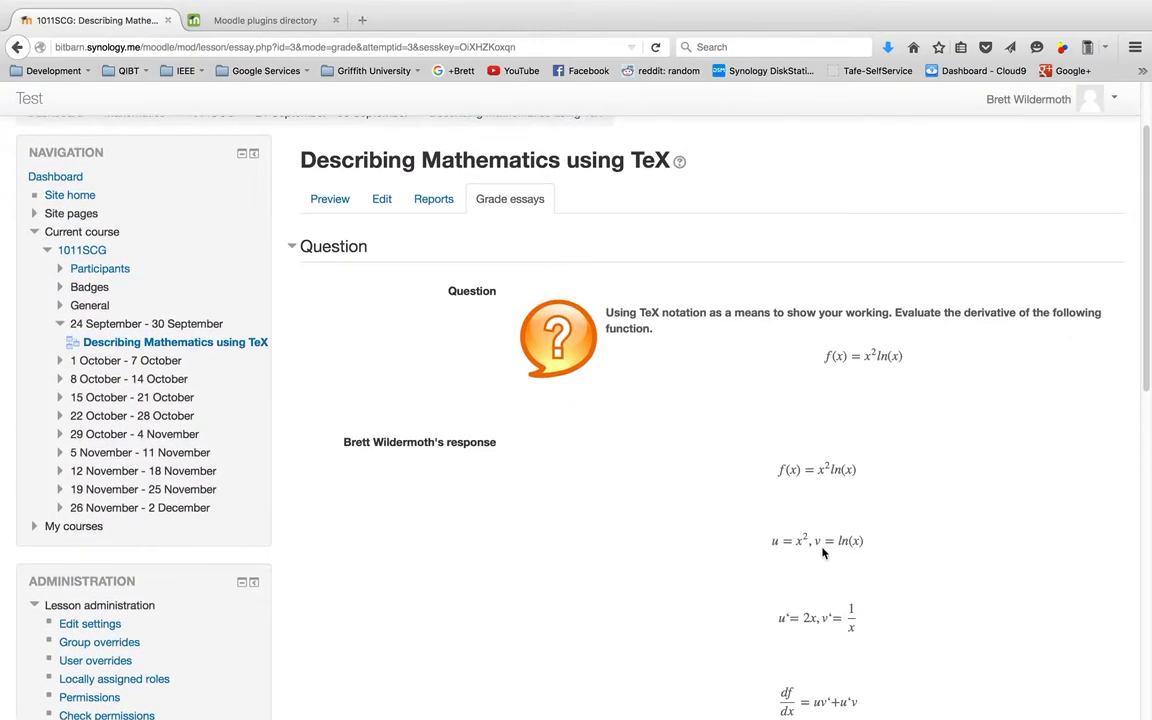